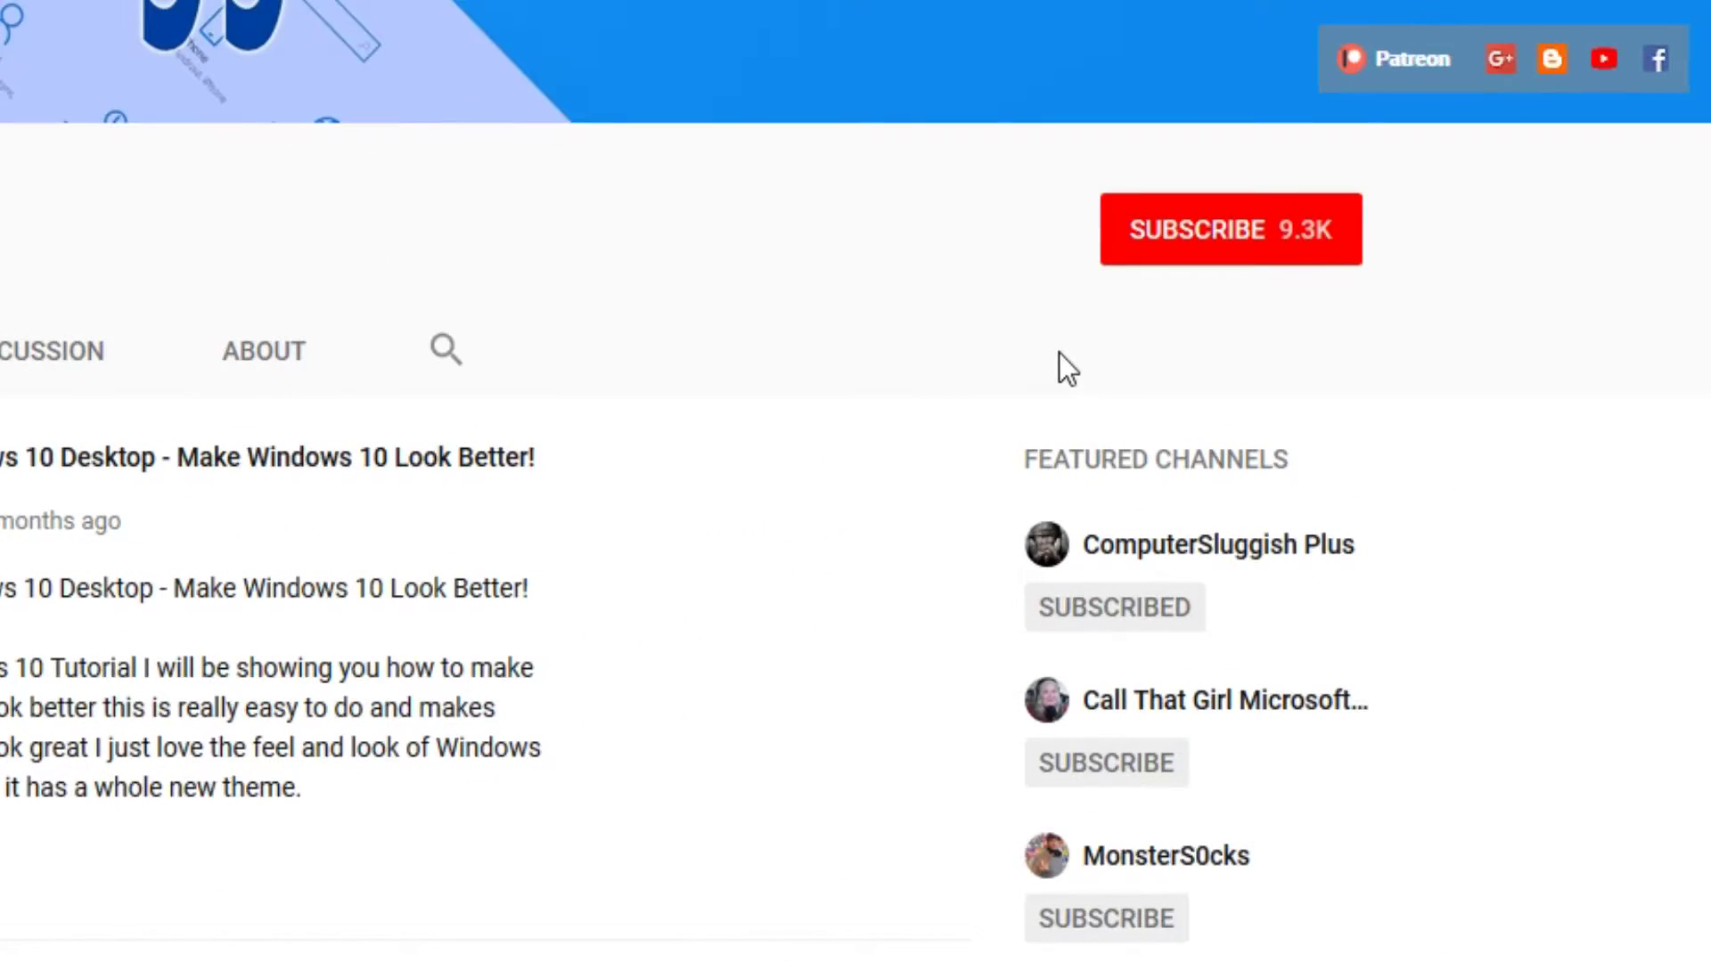
Step: Subscribe to the YouTube channel and turn on the bell for new-video notifications
{"action": "left_click", "coordinate": [1217, 252]}
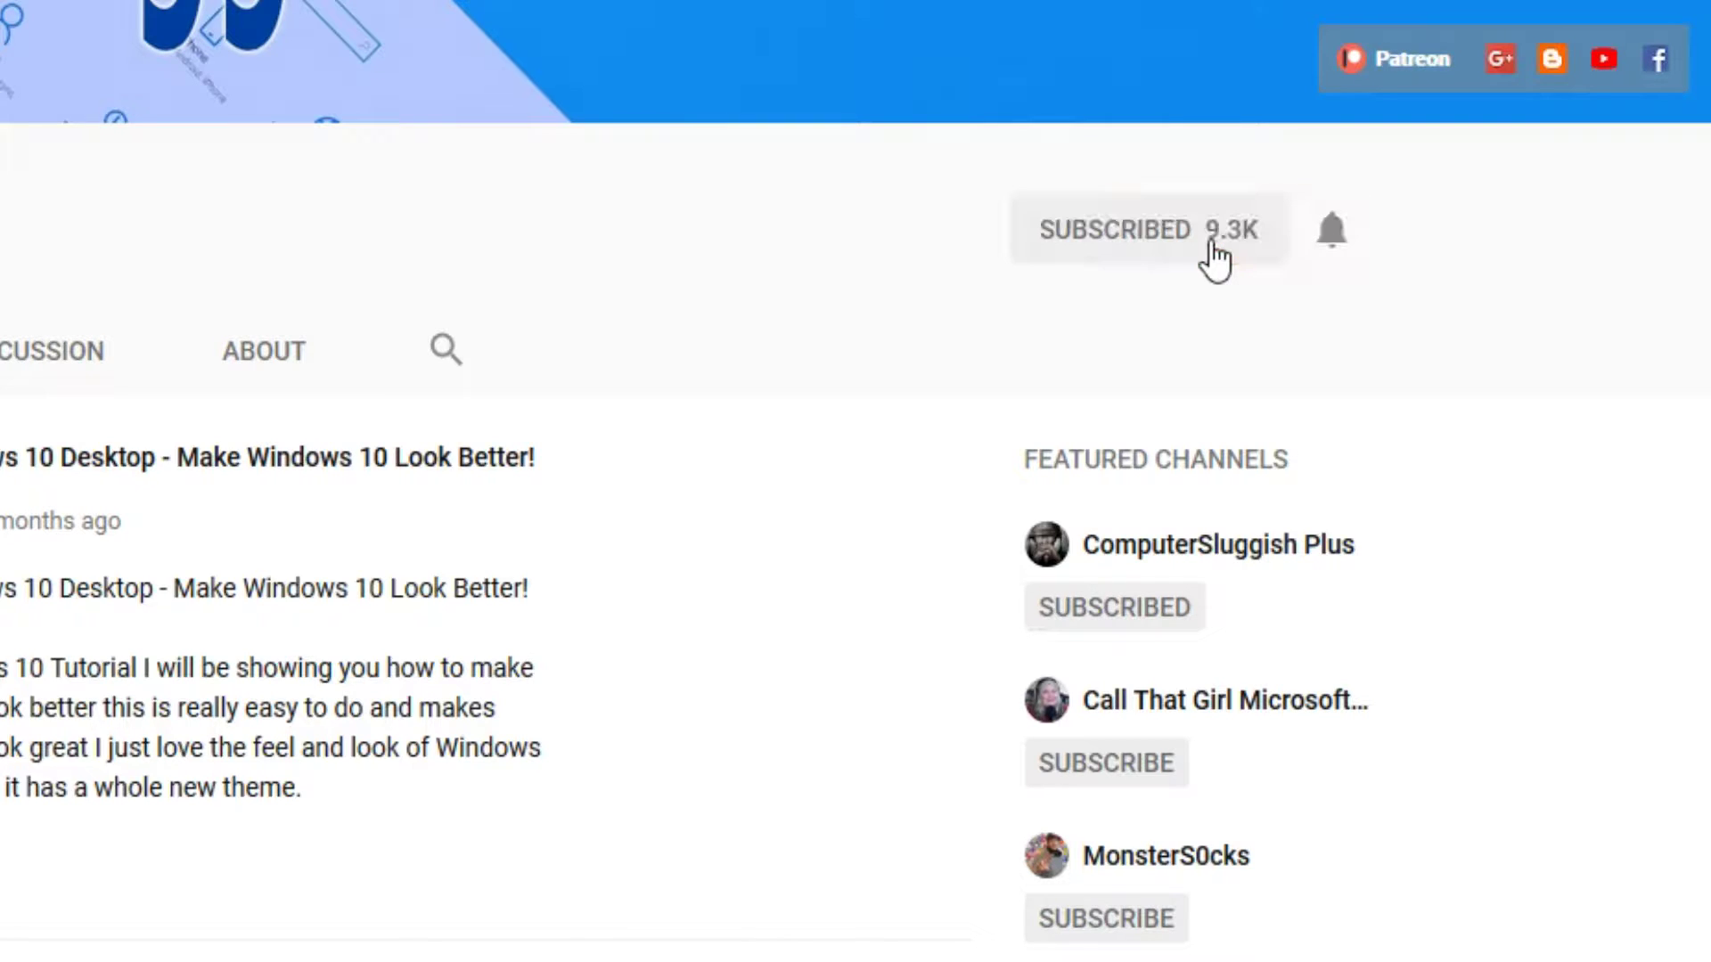
{"action": "left_click", "coordinate": [1333, 235]}
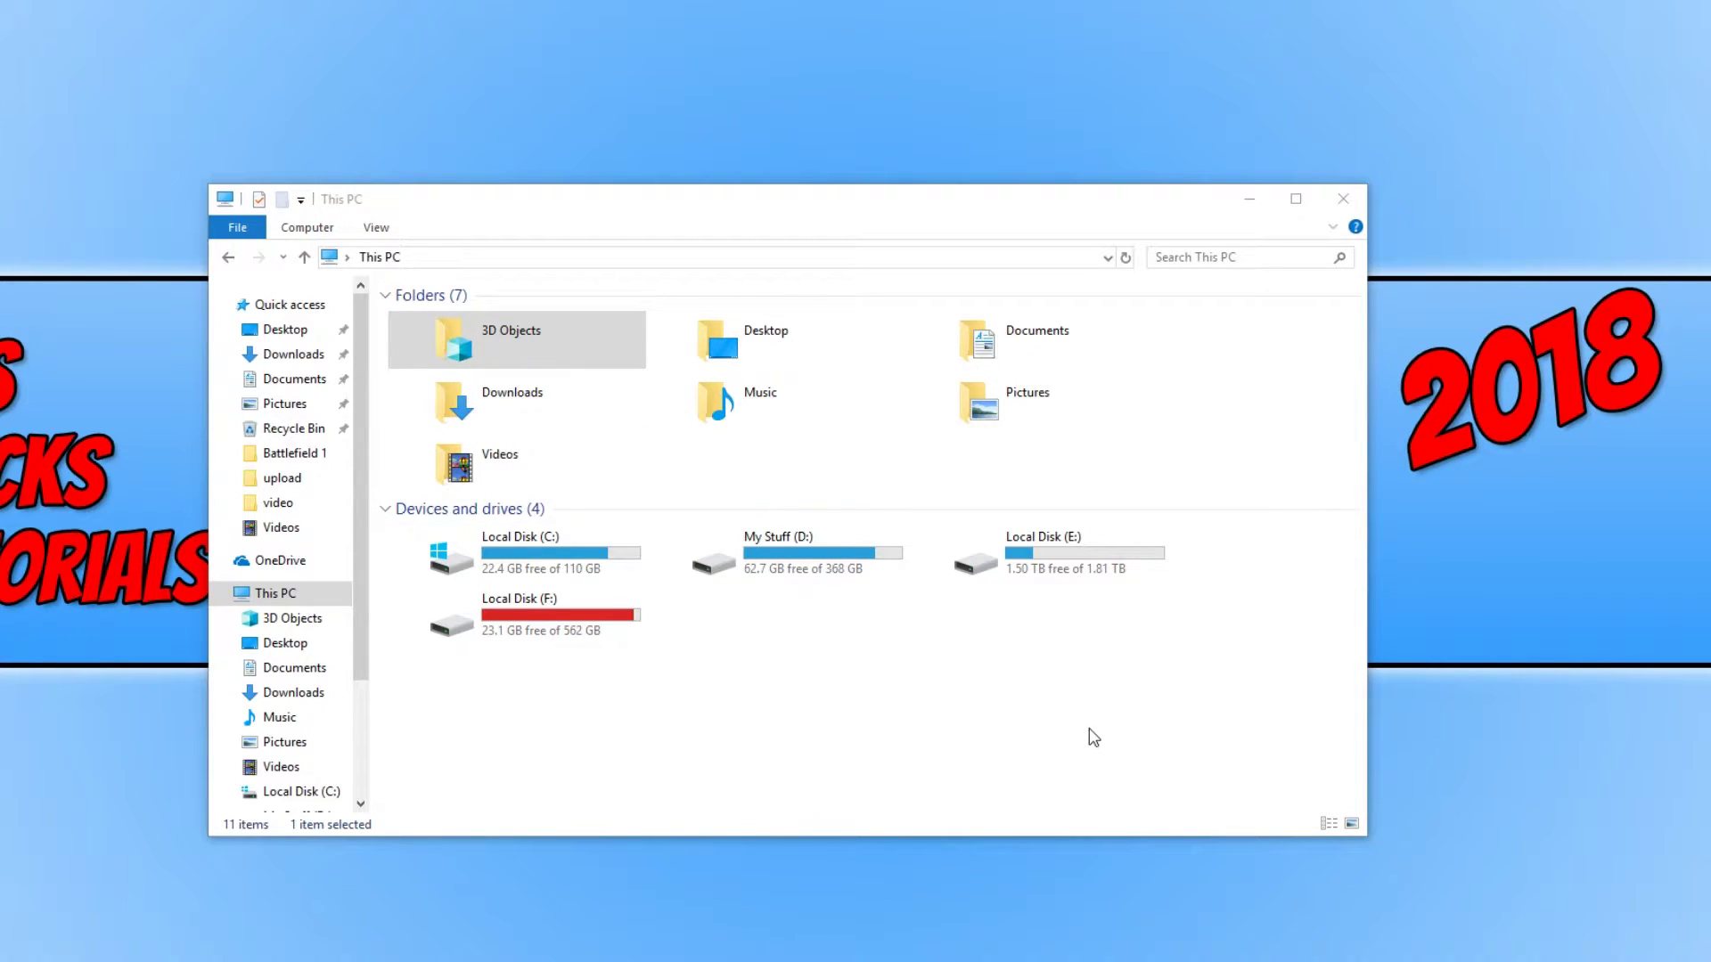
Step: Launch Registry Editor from a Windows taskbar search for regedit
{"action": "left_click", "coordinate": [999, 744]}
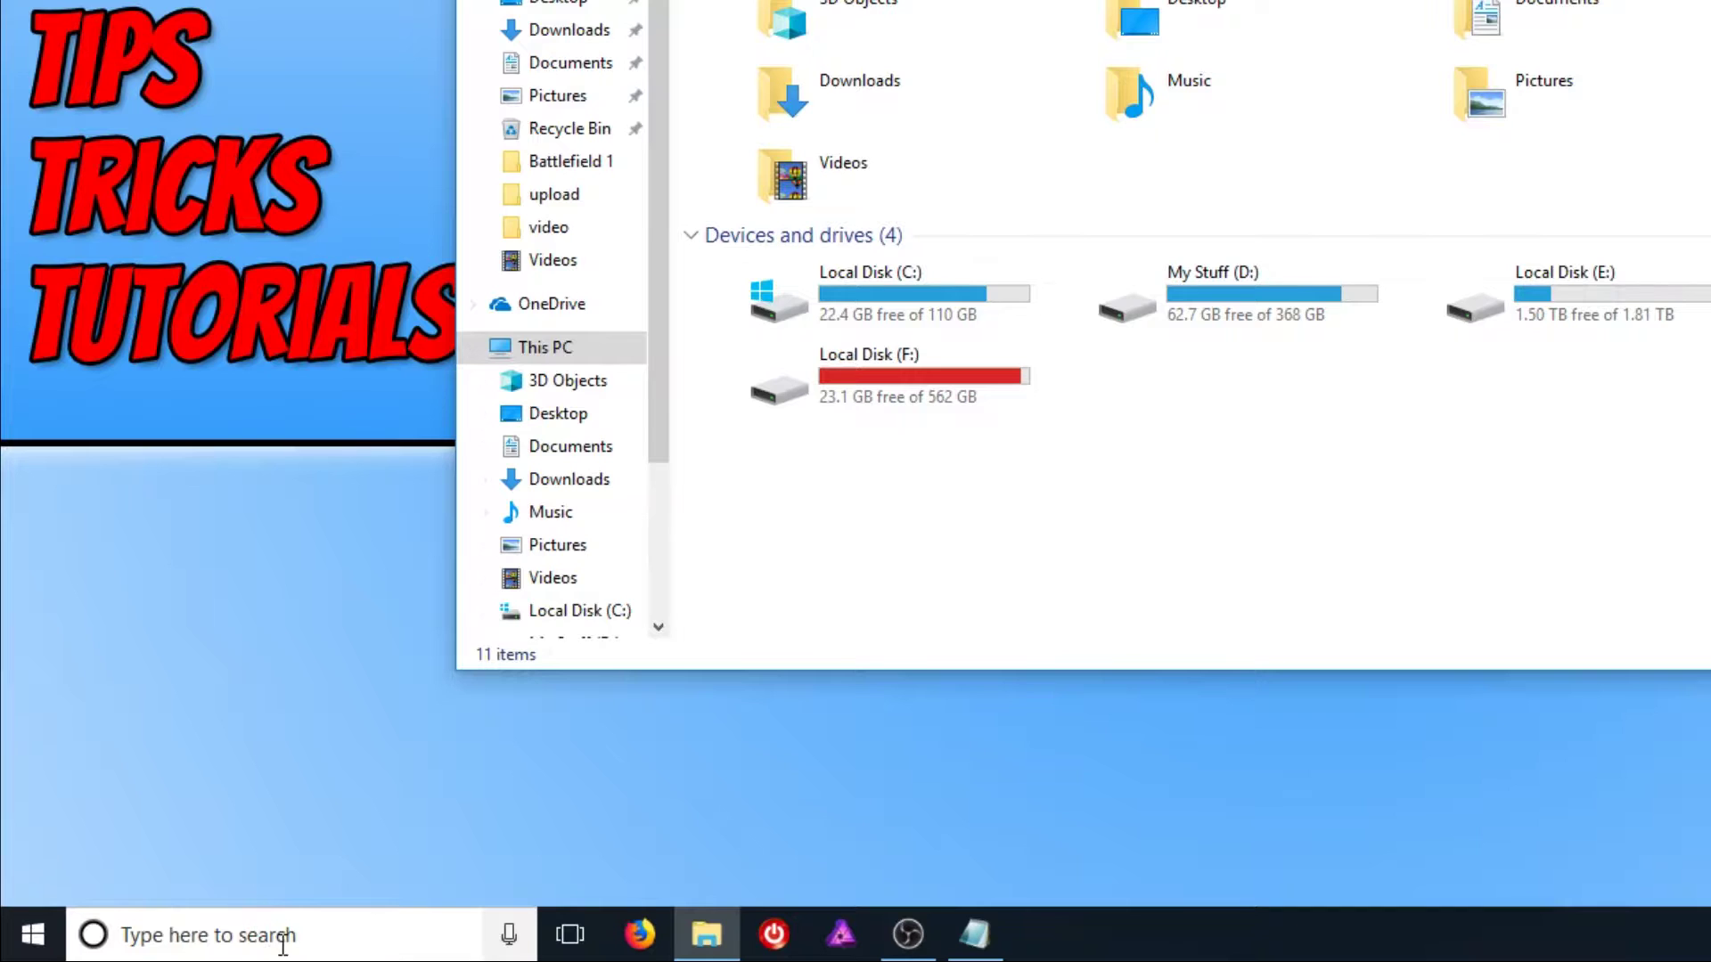
{"action": "left_click", "coordinate": [283, 935]}
{"action": "type", "text": "regedit"}
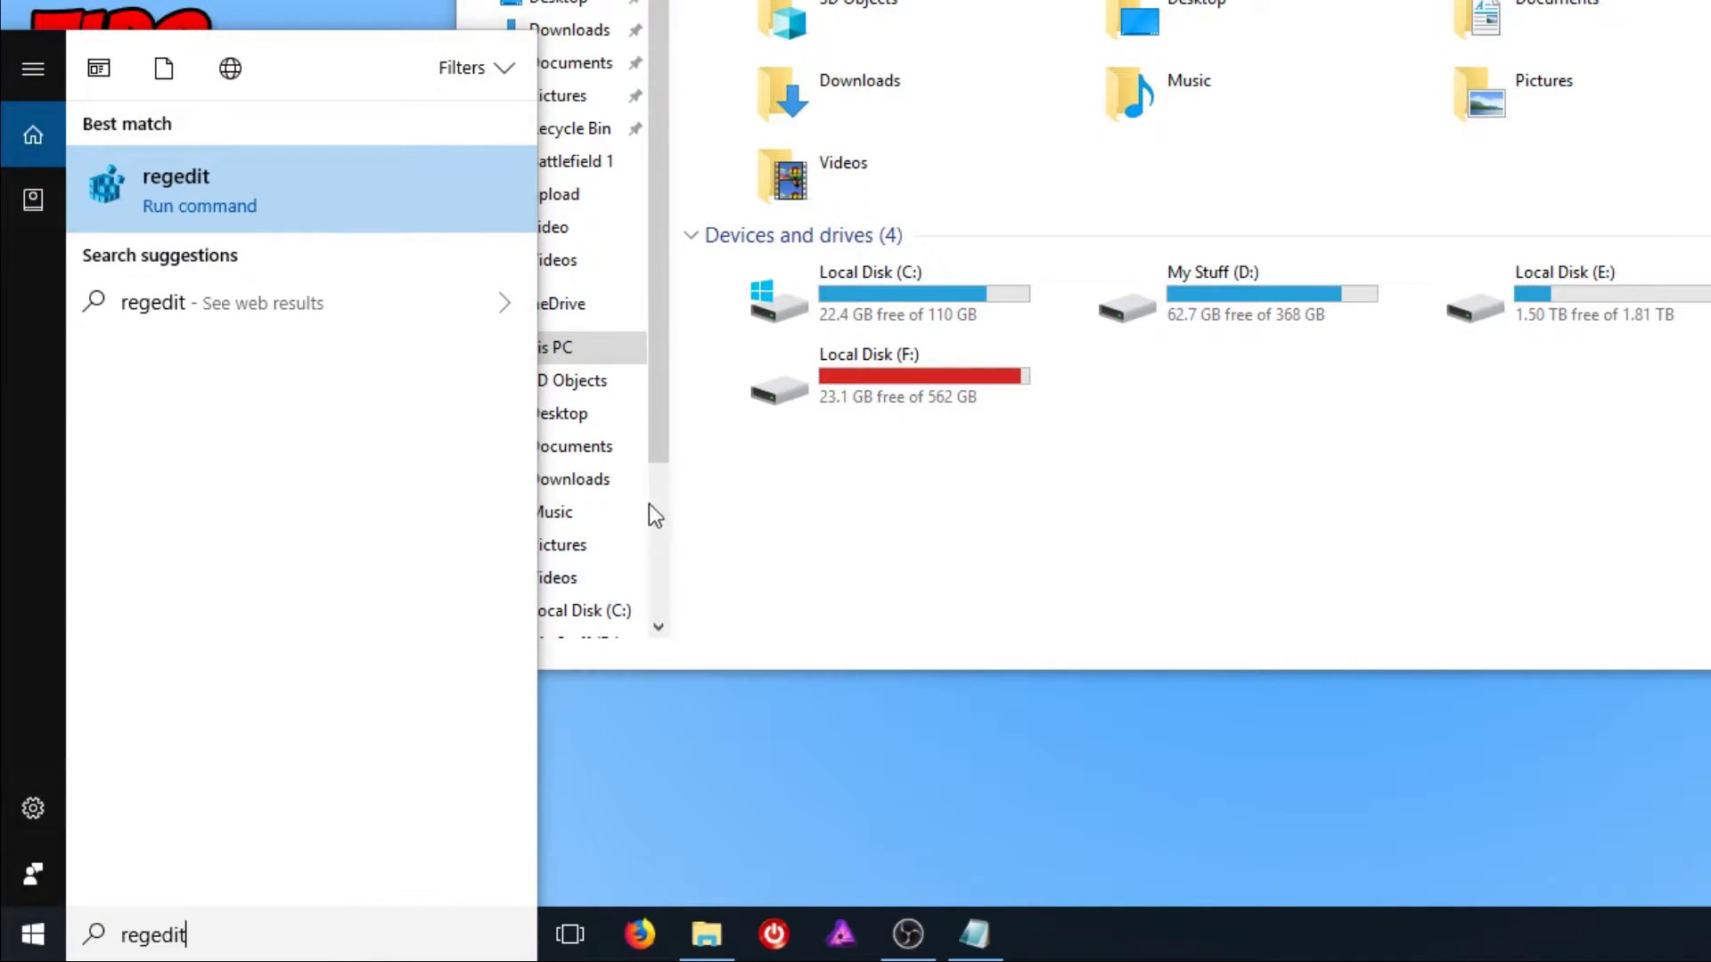
{"action": "left_click", "coordinate": [299, 198]}
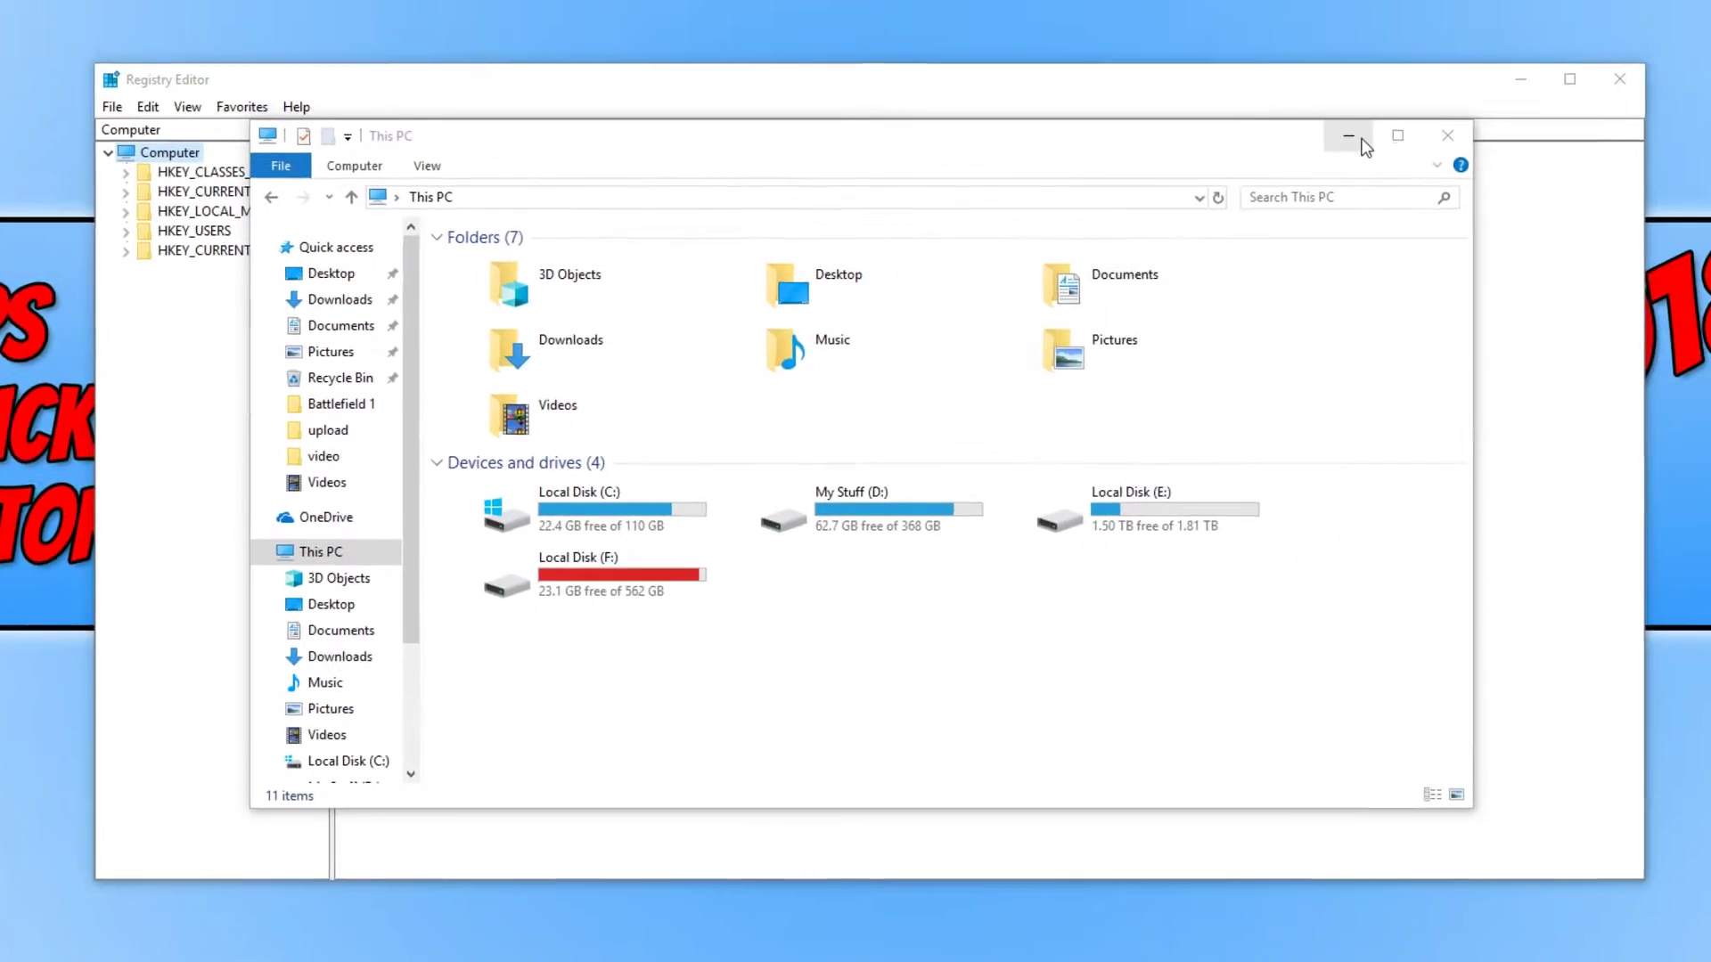
{"action": "left_click", "coordinate": [1351, 136]}
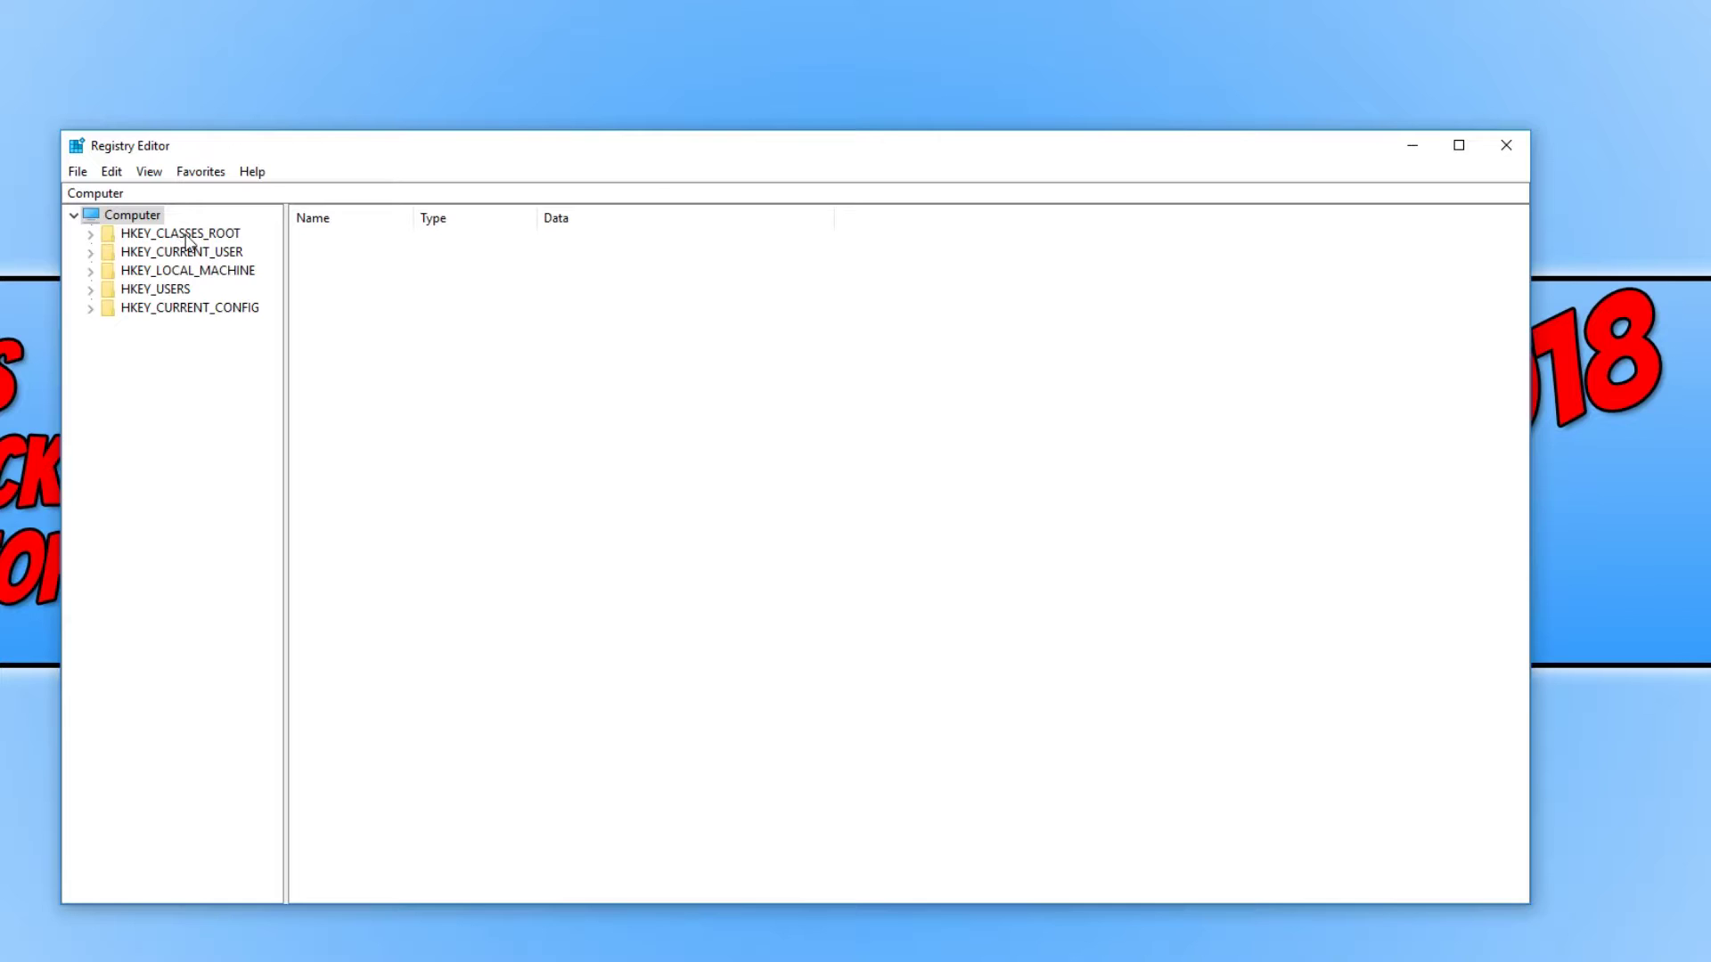
Step: Expand HKEY_LOCAL_MACHINE, SOFTWARE, Microsoft and CurrentVersion, widening the key tree
{"action": "double_click", "coordinate": [188, 270]}
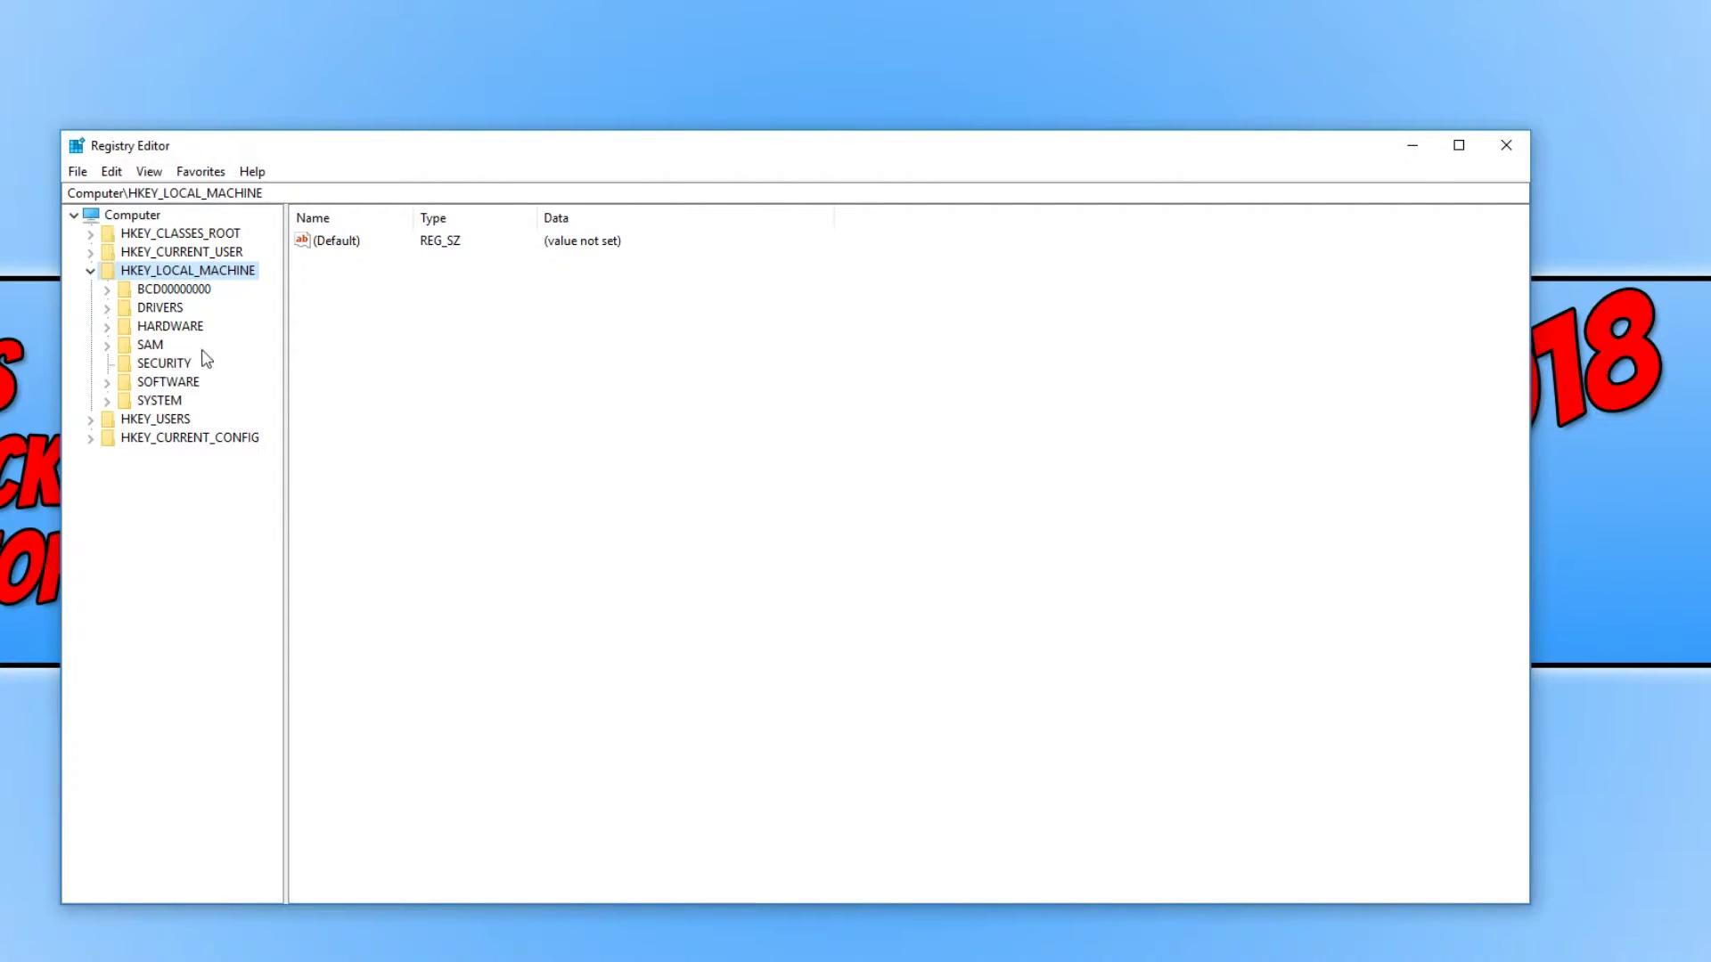
{"action": "left_click", "coordinate": [170, 382]}
{"action": "double_click", "coordinate": [169, 382]}
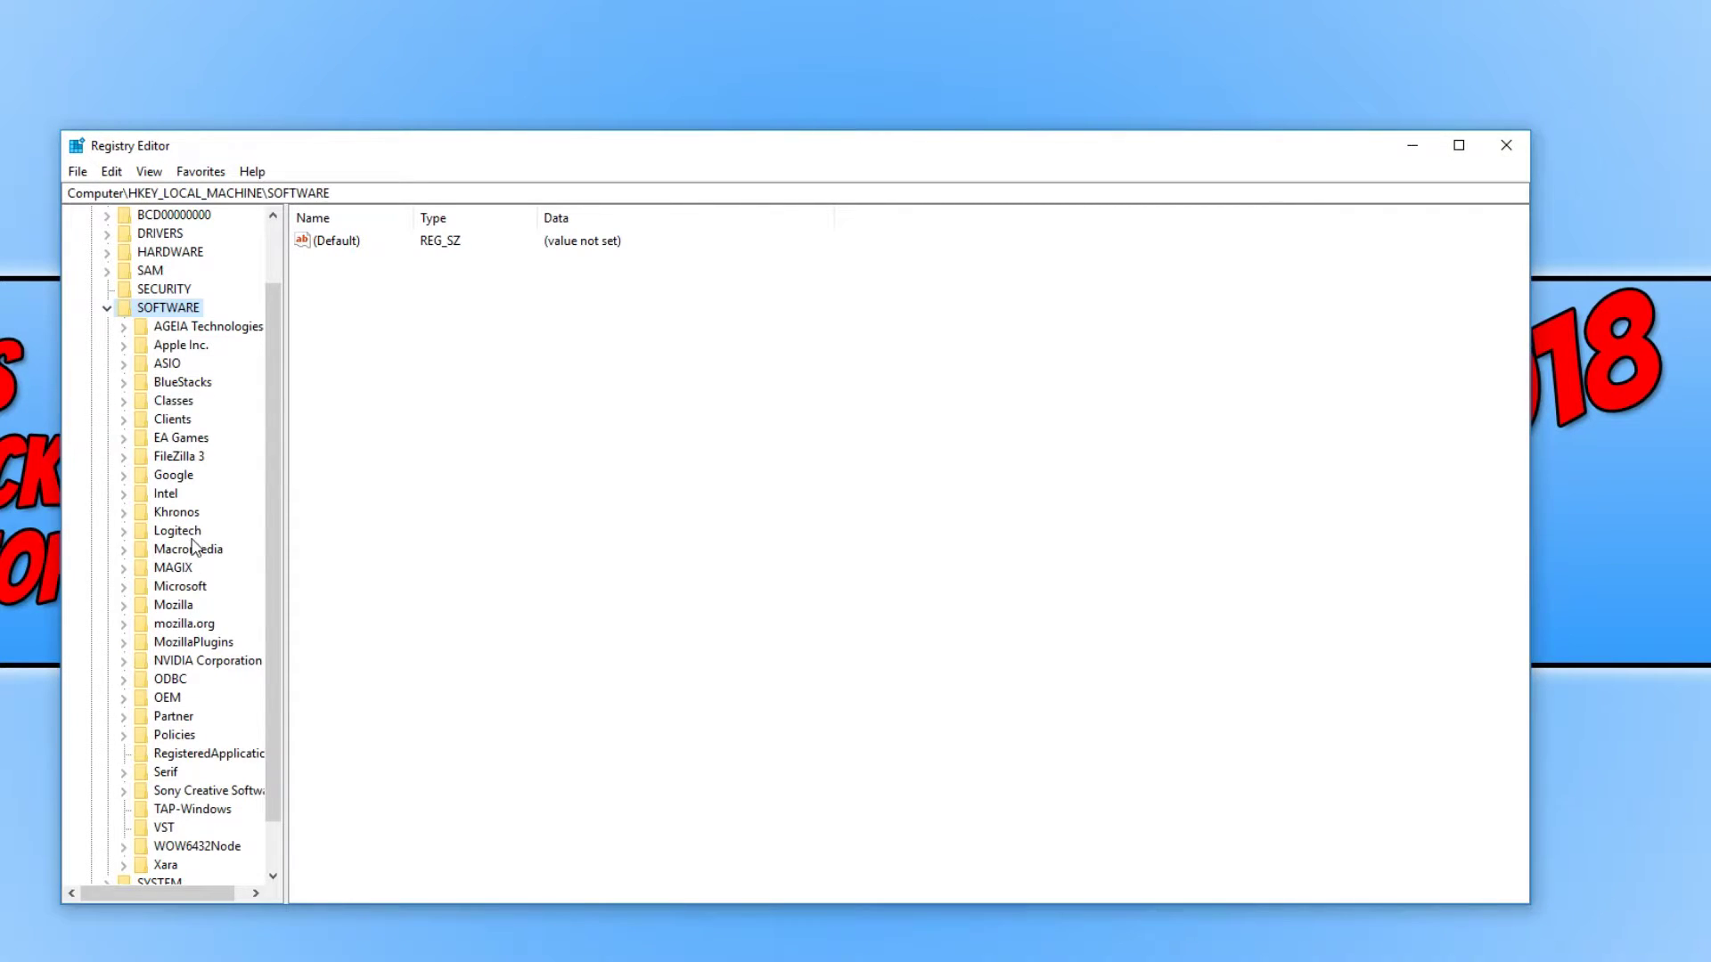
{"action": "double_click", "coordinate": [180, 586]}
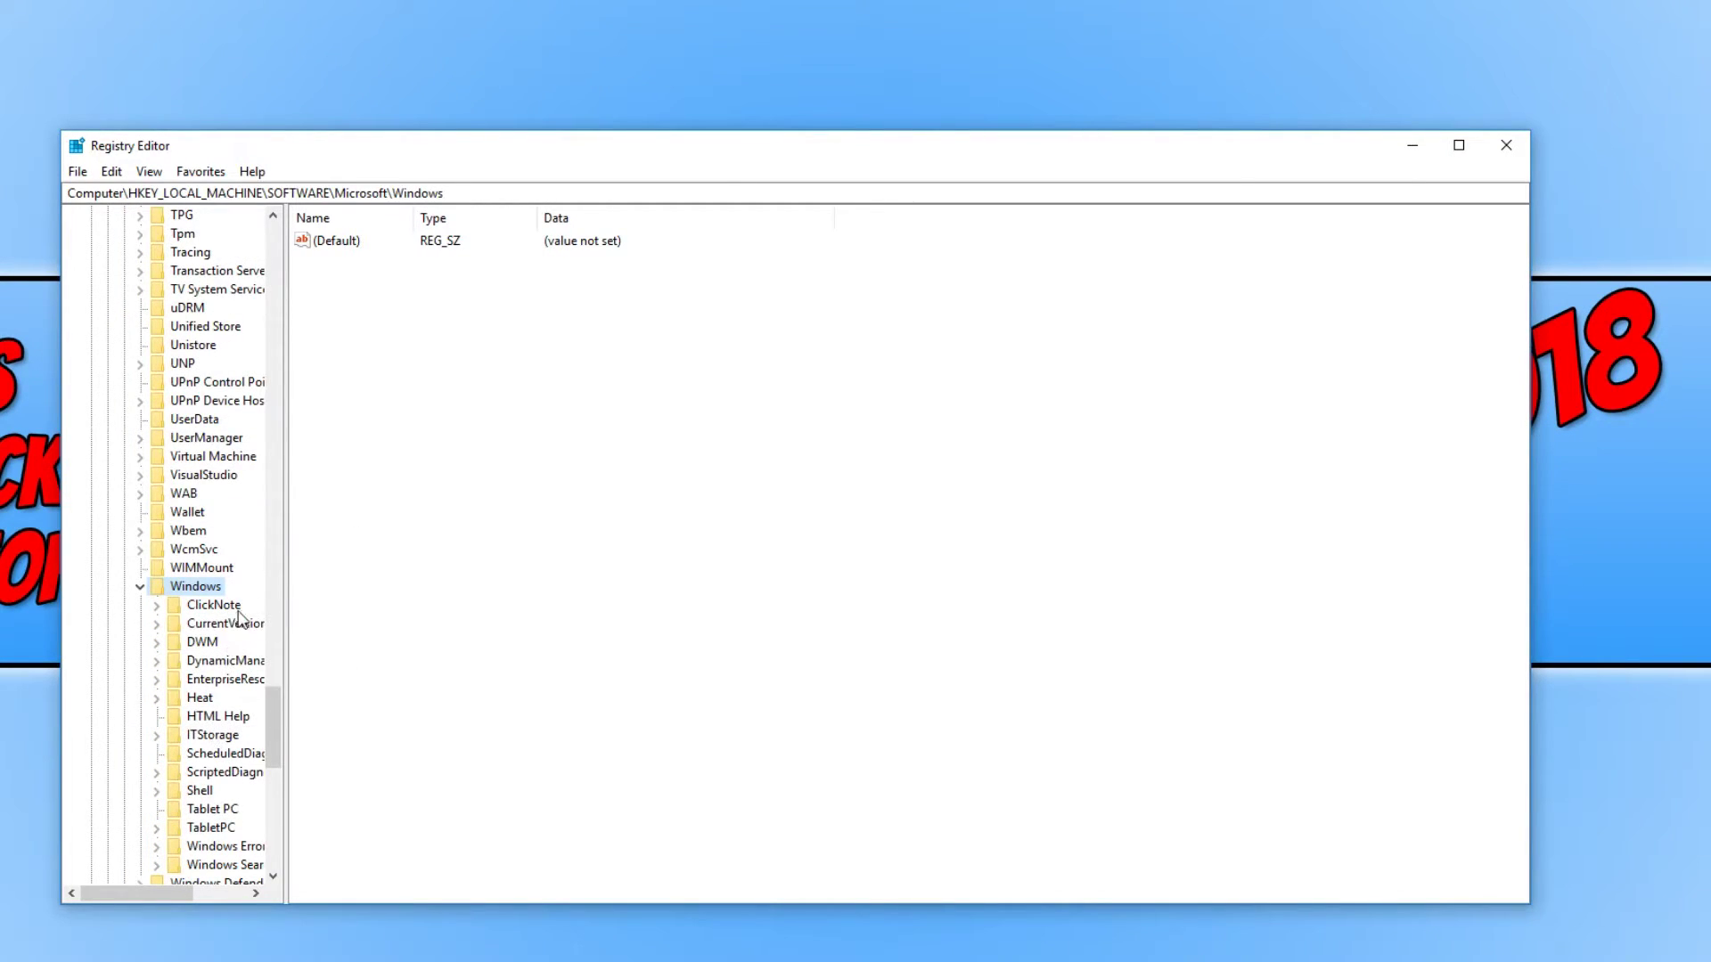
{"action": "left_click", "coordinate": [225, 624]}
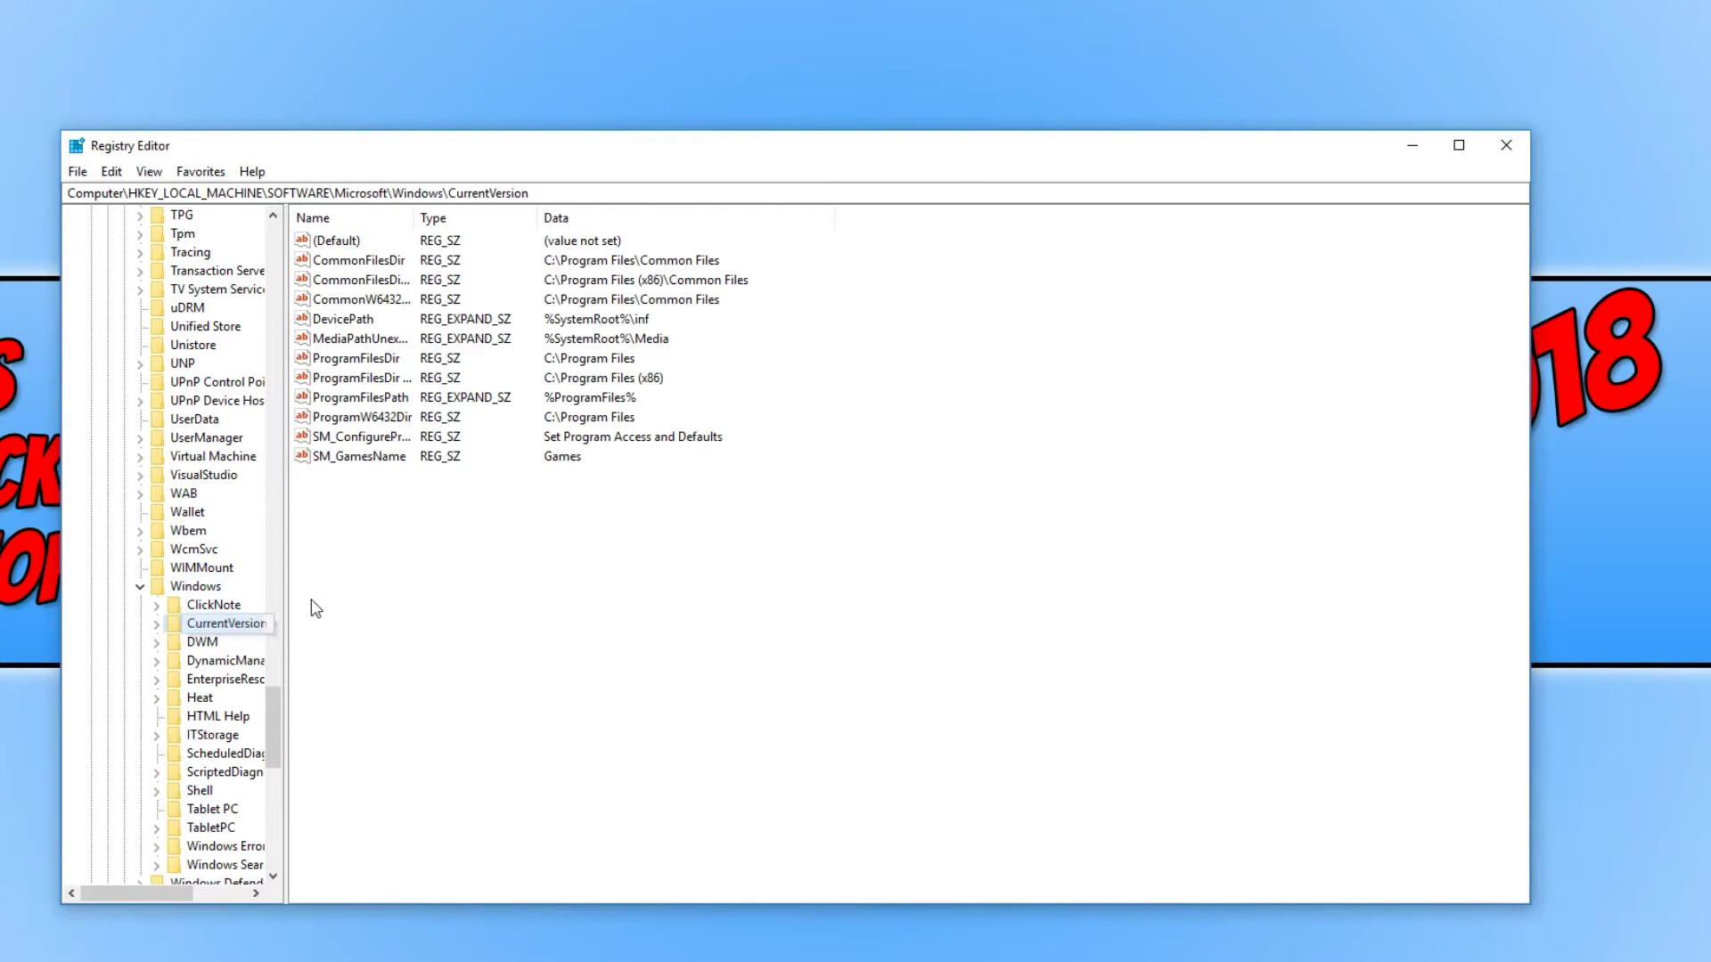
{"action": "left_click_drag", "start_coordinate": [287, 601], "coordinate": [388, 605]}
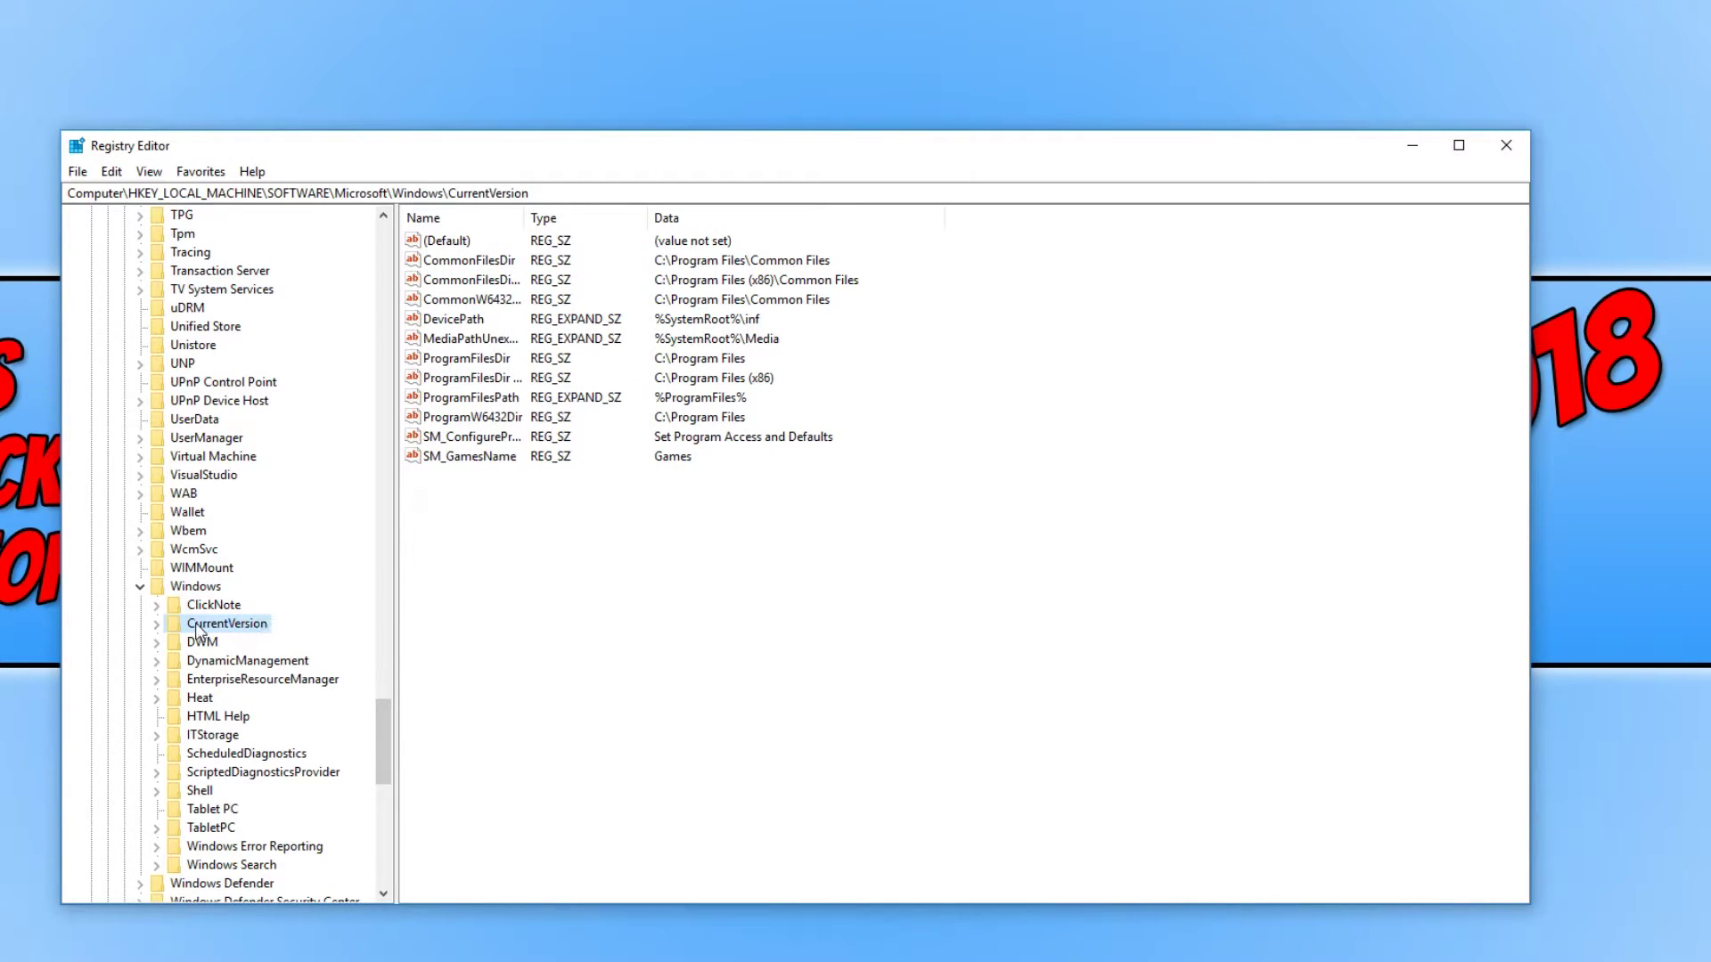
{"action": "double_click", "coordinate": [197, 627]}
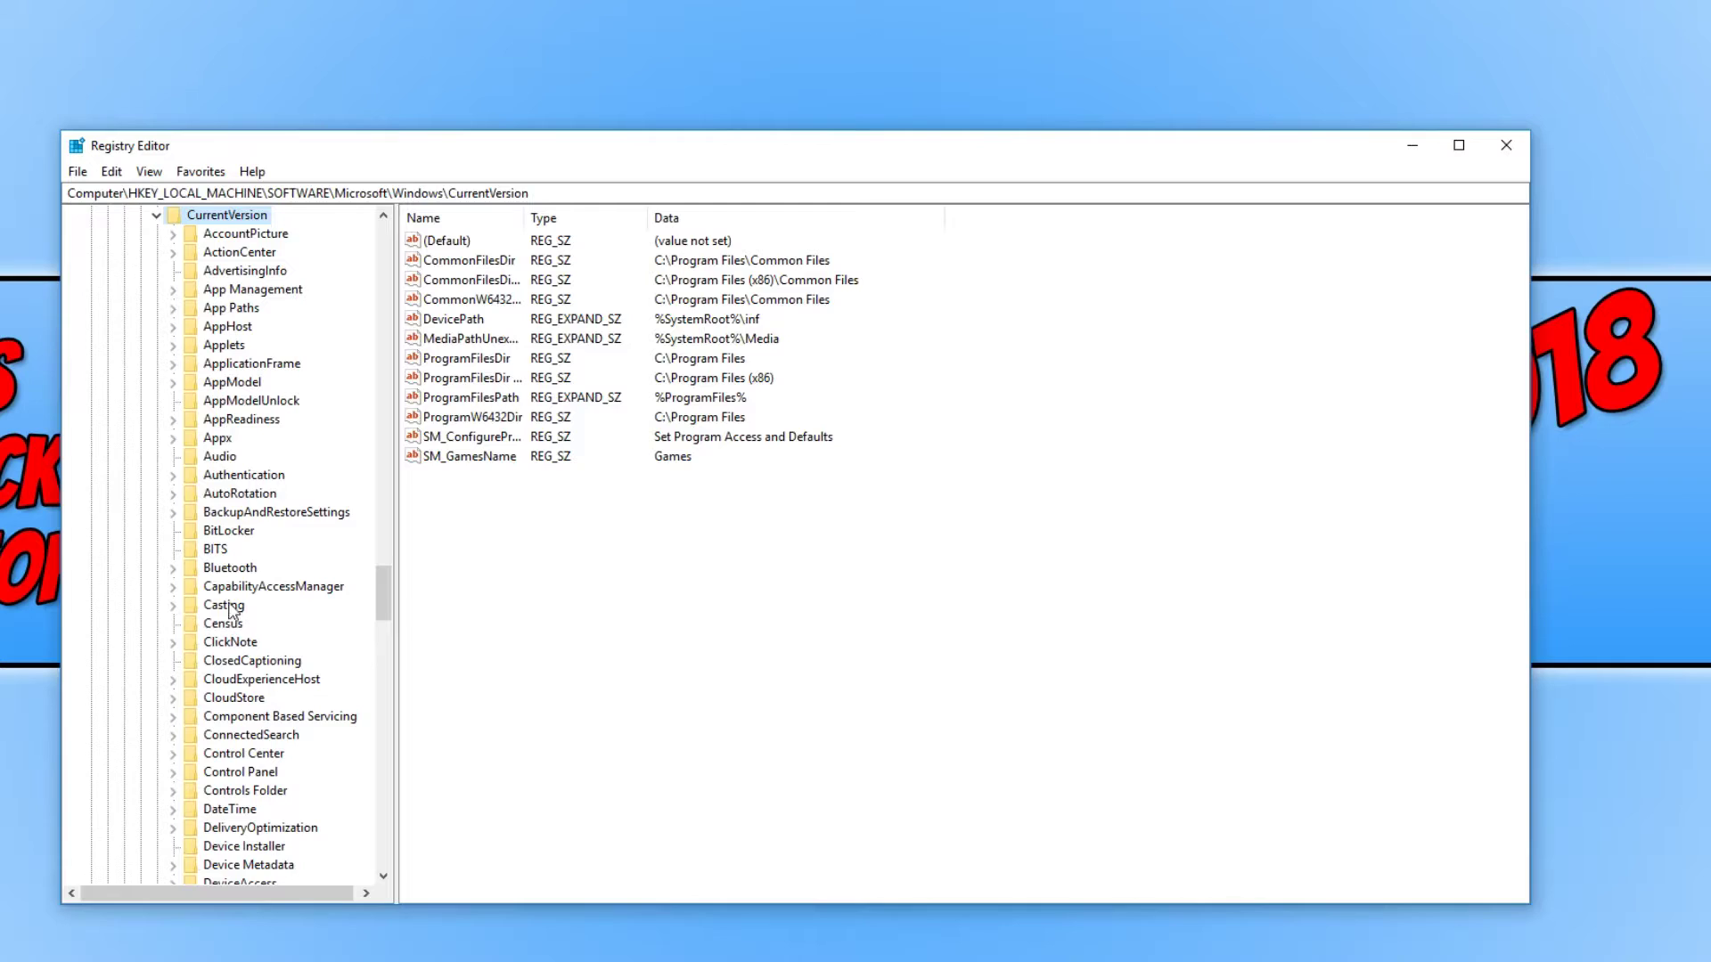
{"action": "scroll", "coordinate": [267, 529], "scroll_direction": "down", "scroll_amount": 3}
{"action": "scroll", "coordinate": [243, 689], "scroll_direction": "down", "scroll_amount": 3}
{"action": "scroll", "coordinate": [243, 692], "scroll_direction": "down", "scroll_amount": 2}
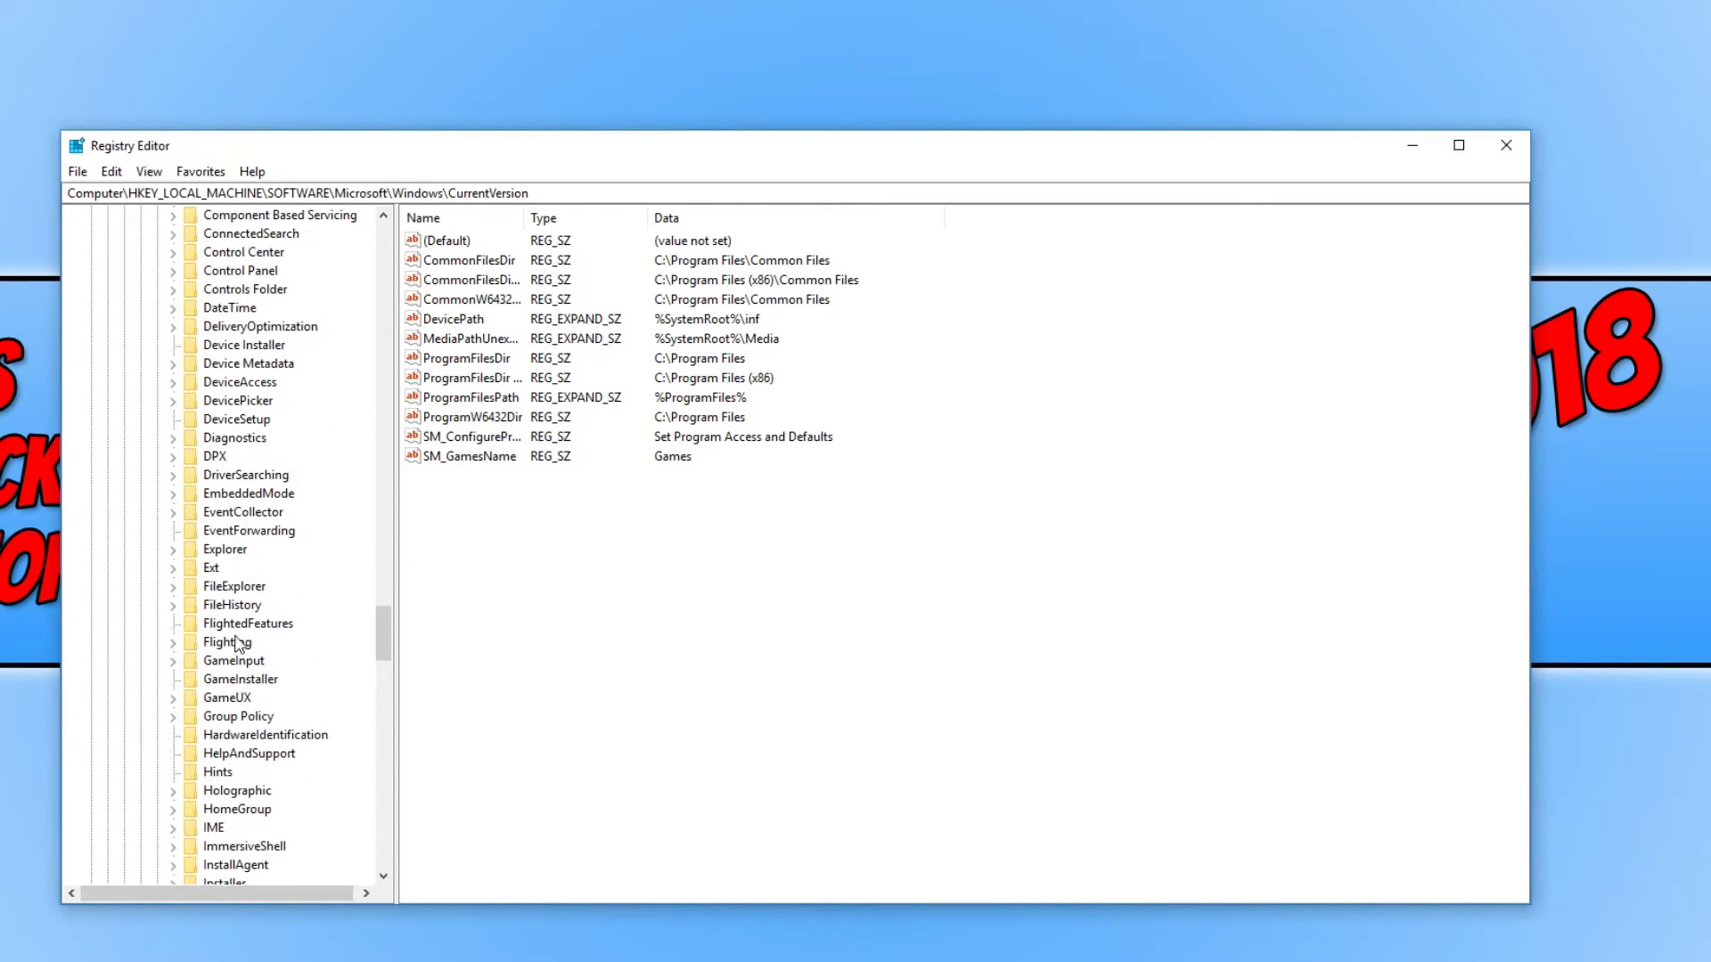
Step: Expand Explorer, MyComputer and NameSpace to list the NameSpace GUID subkeys
{"action": "left_click", "coordinate": [225, 550]}
{"action": "double_click", "coordinate": [224, 550]}
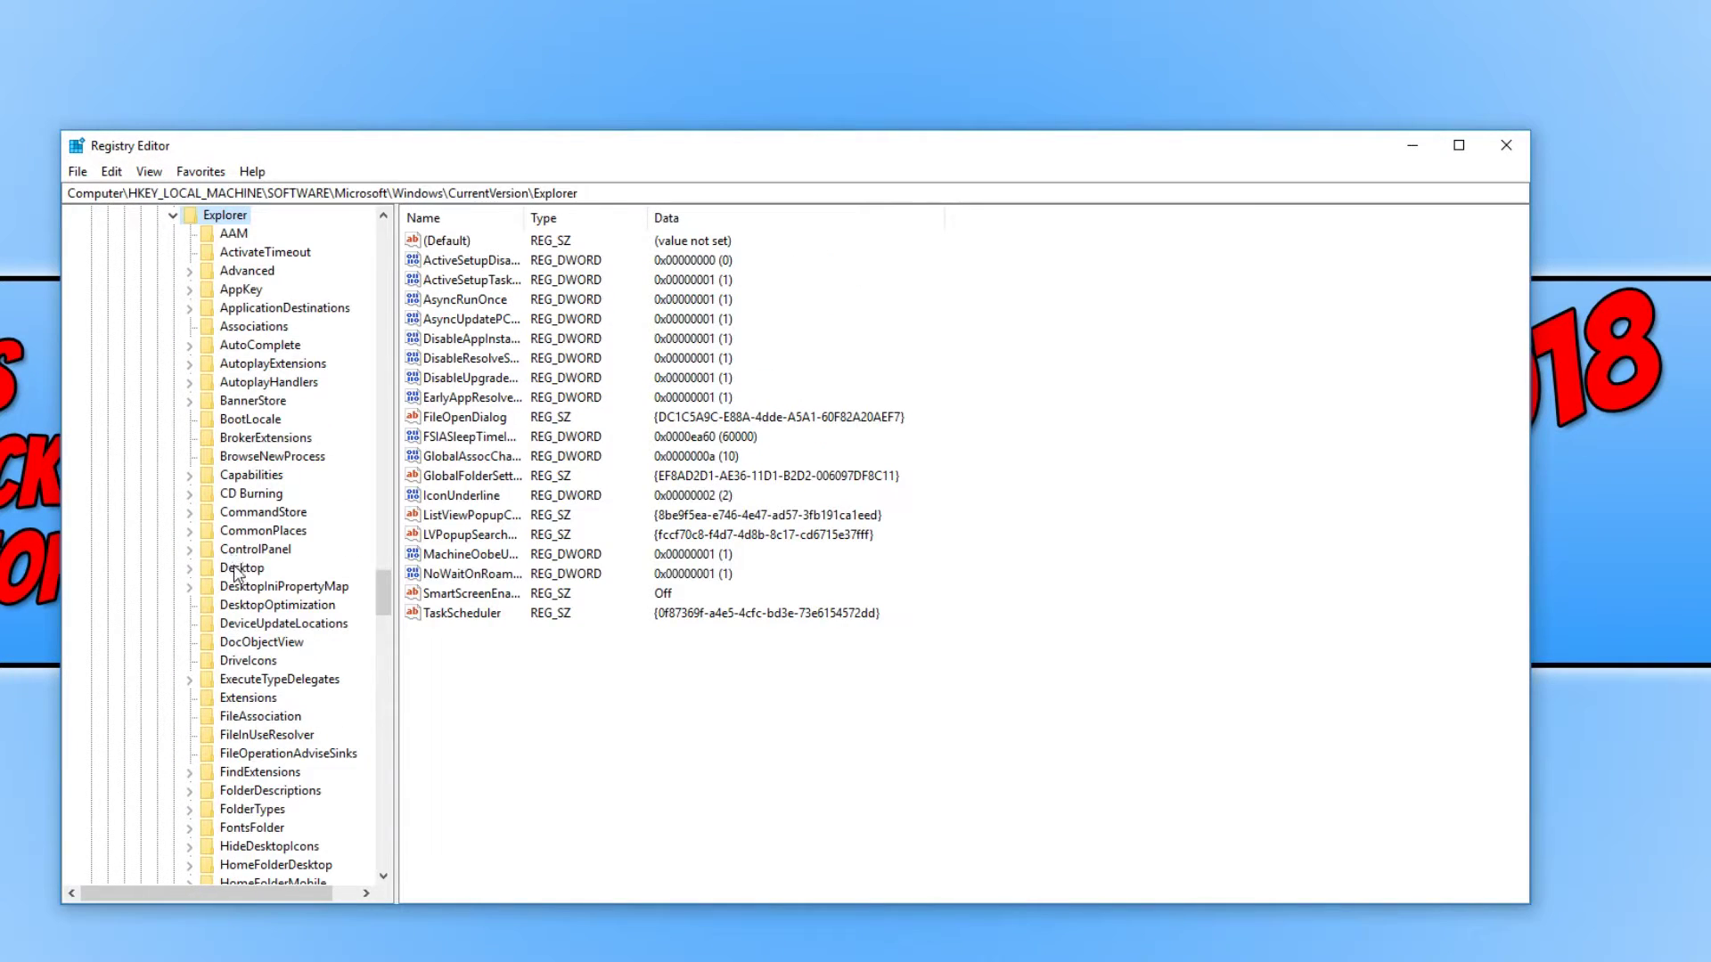
{"action": "scroll", "coordinate": [267, 535], "scroll_direction": "down", "scroll_amount": 3}
{"action": "scroll", "coordinate": [267, 468], "scroll_direction": "down", "scroll_amount": 3}
{"action": "double_click", "coordinate": [257, 289]}
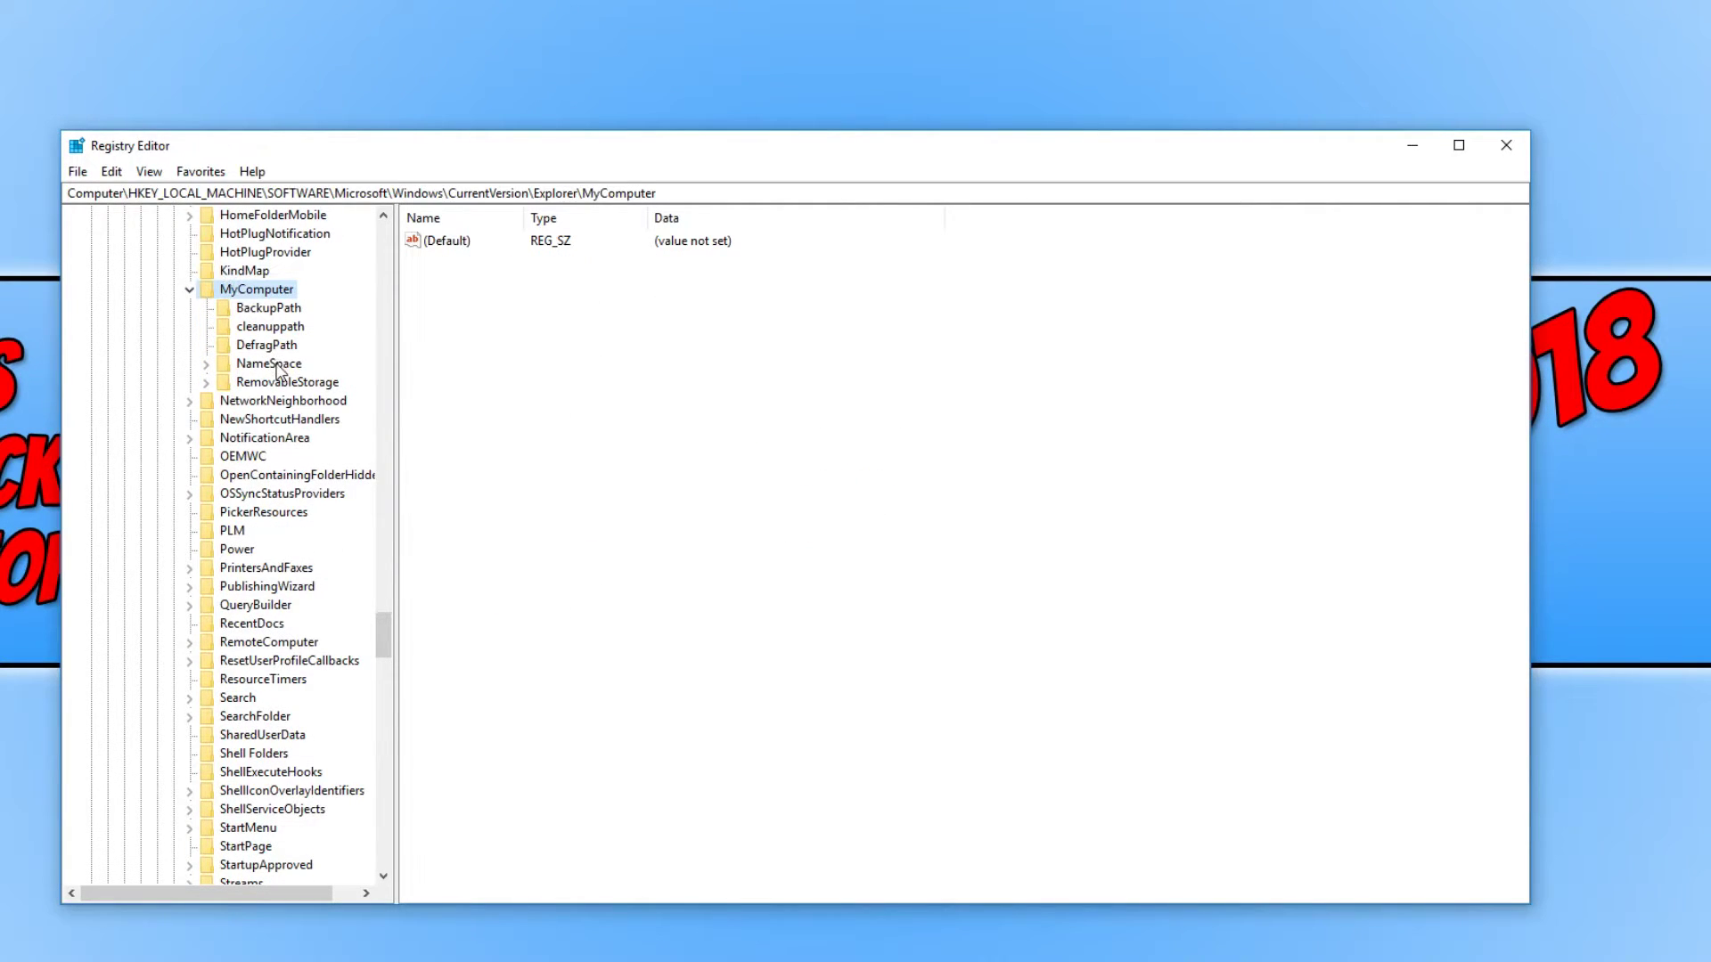
{"action": "double_click", "coordinate": [268, 365]}
Step: Delete the {0DB7E03F-FC29-4DC6-9020-FF41B59E513A} NameSpace key and confirm with Yes
{"action": "left_click", "coordinate": [371, 400]}
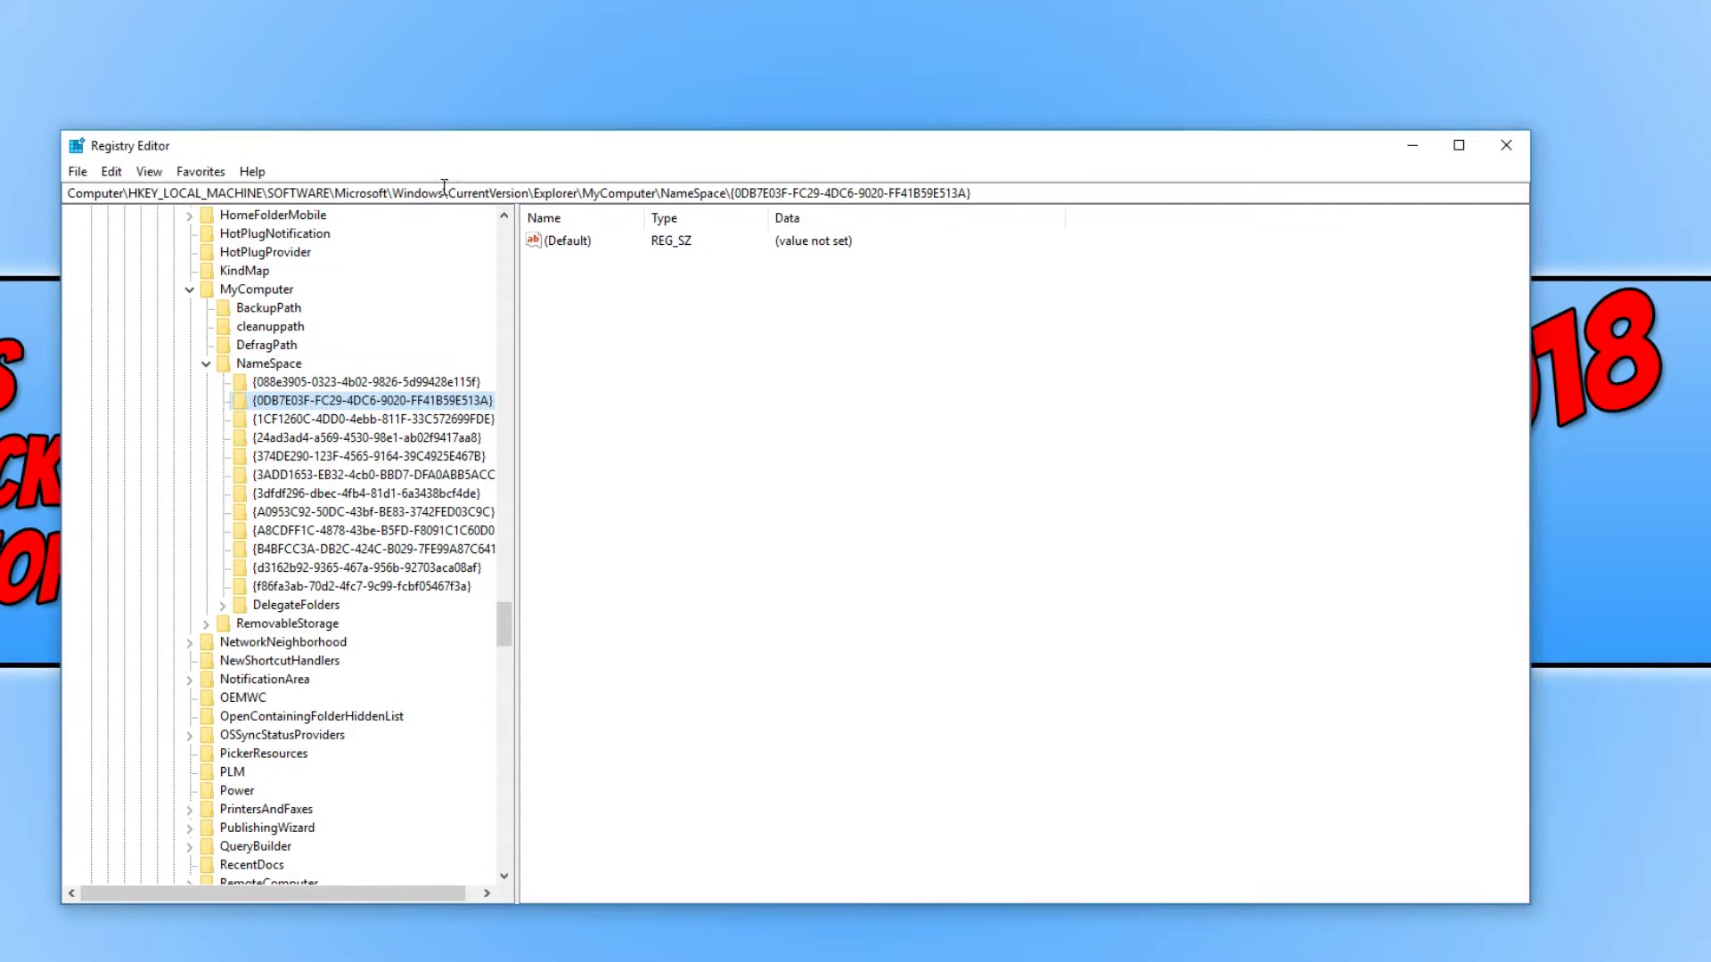
{"action": "right_click", "coordinate": [474, 407]}
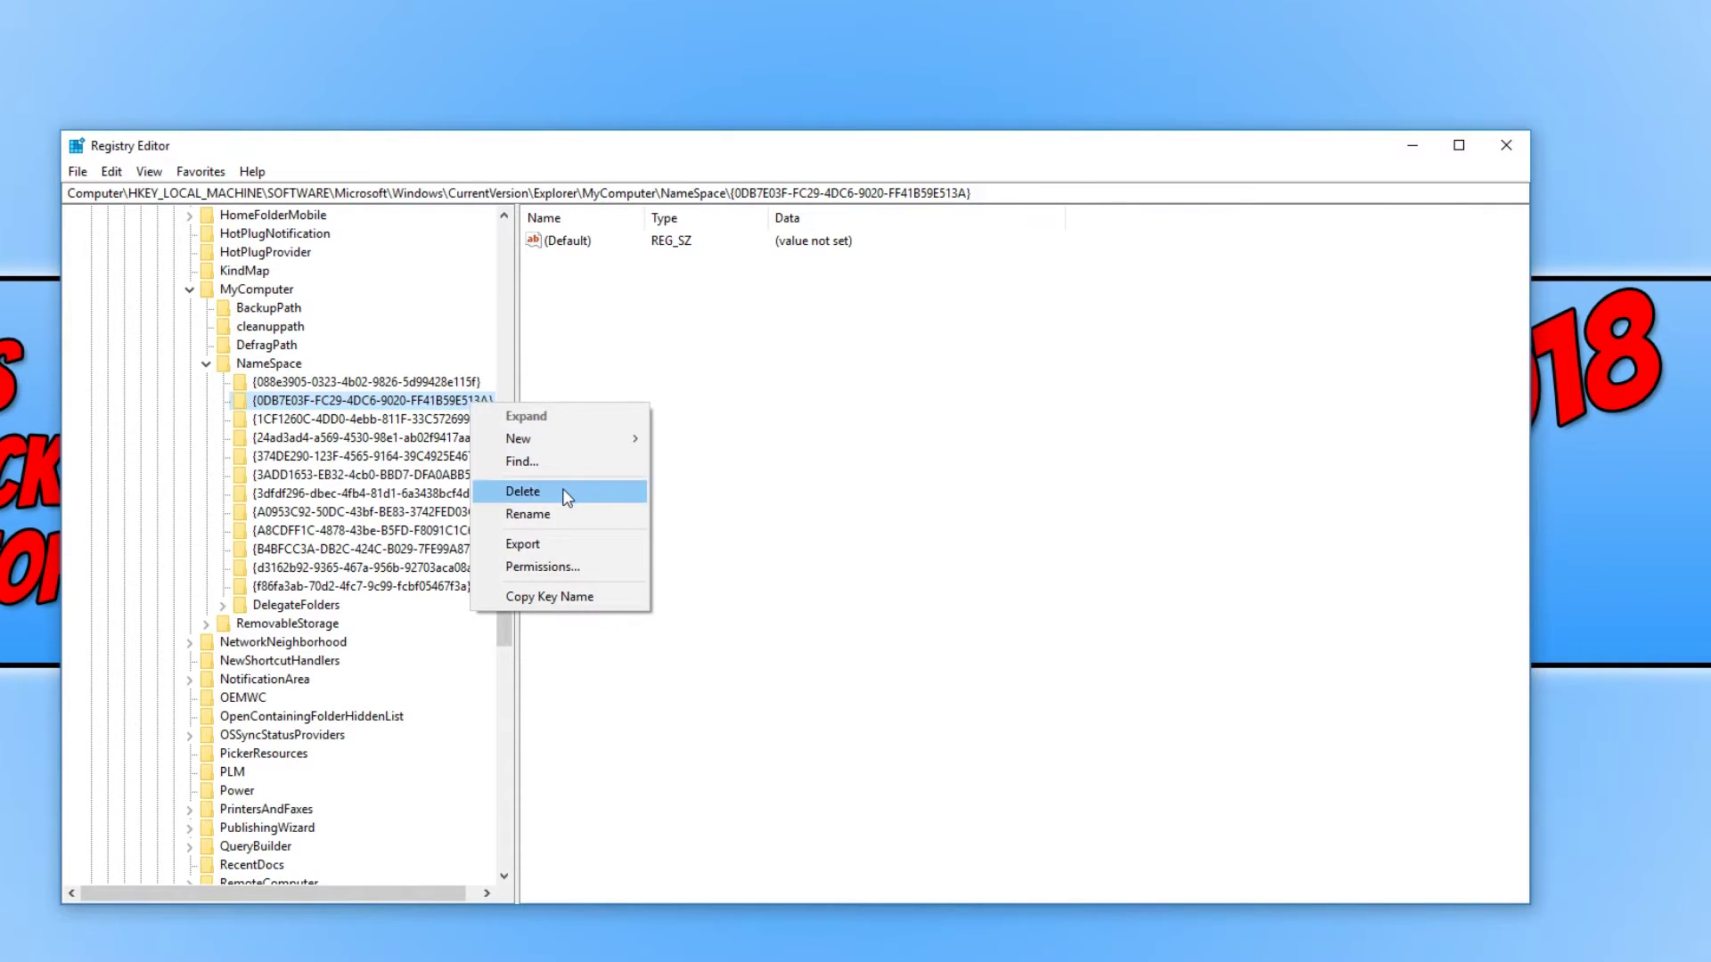
{"action": "left_click", "coordinate": [529, 492]}
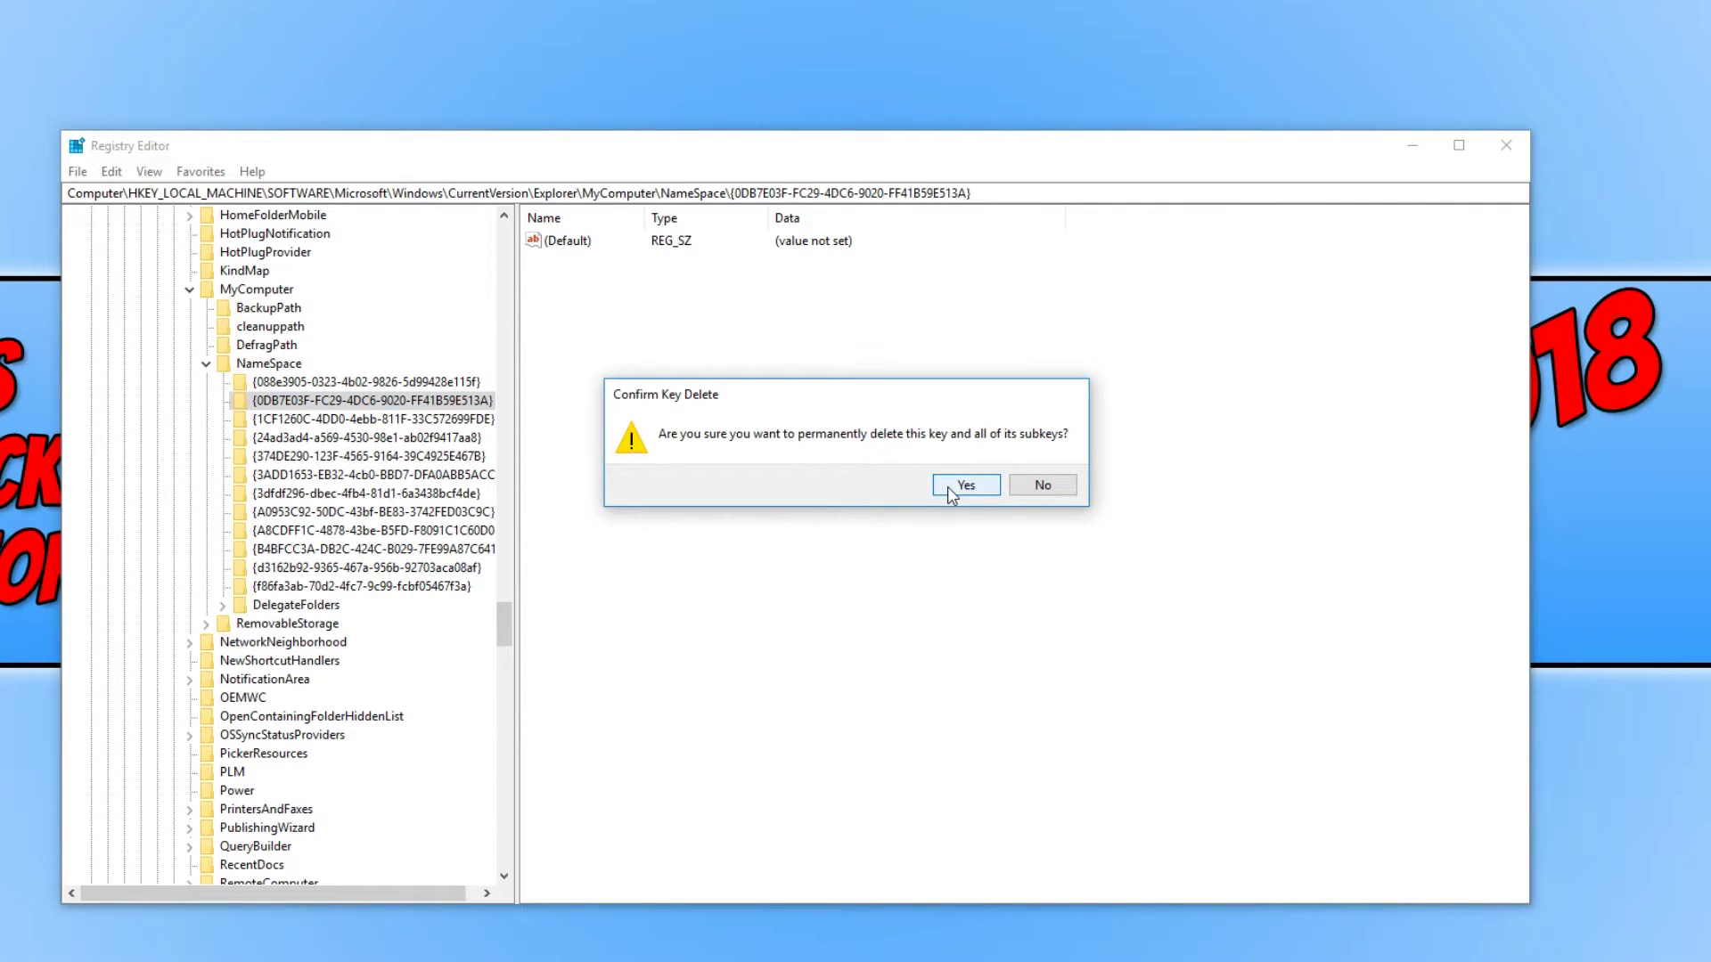
{"action": "left_click", "coordinate": [966, 484]}
{"action": "left_click_drag", "start_coordinate": [509, 622], "coordinate": [520, 263]}
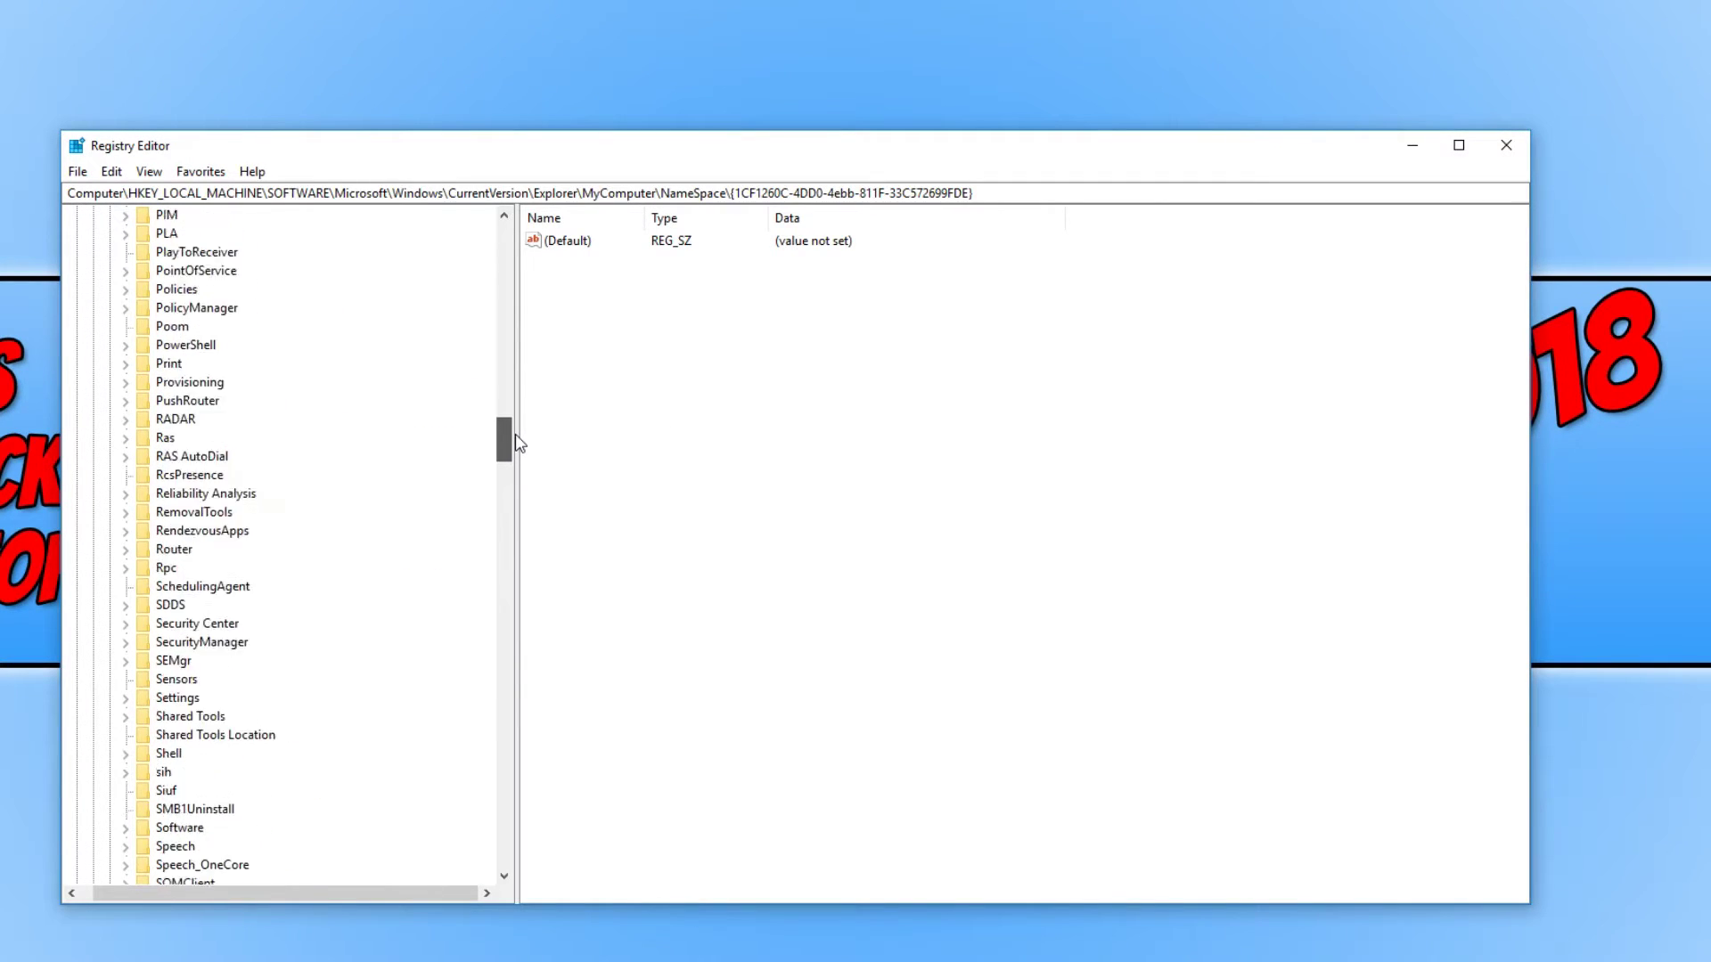
{"action": "left_click_drag", "start_coordinate": [519, 263], "coordinate": [509, 228]}
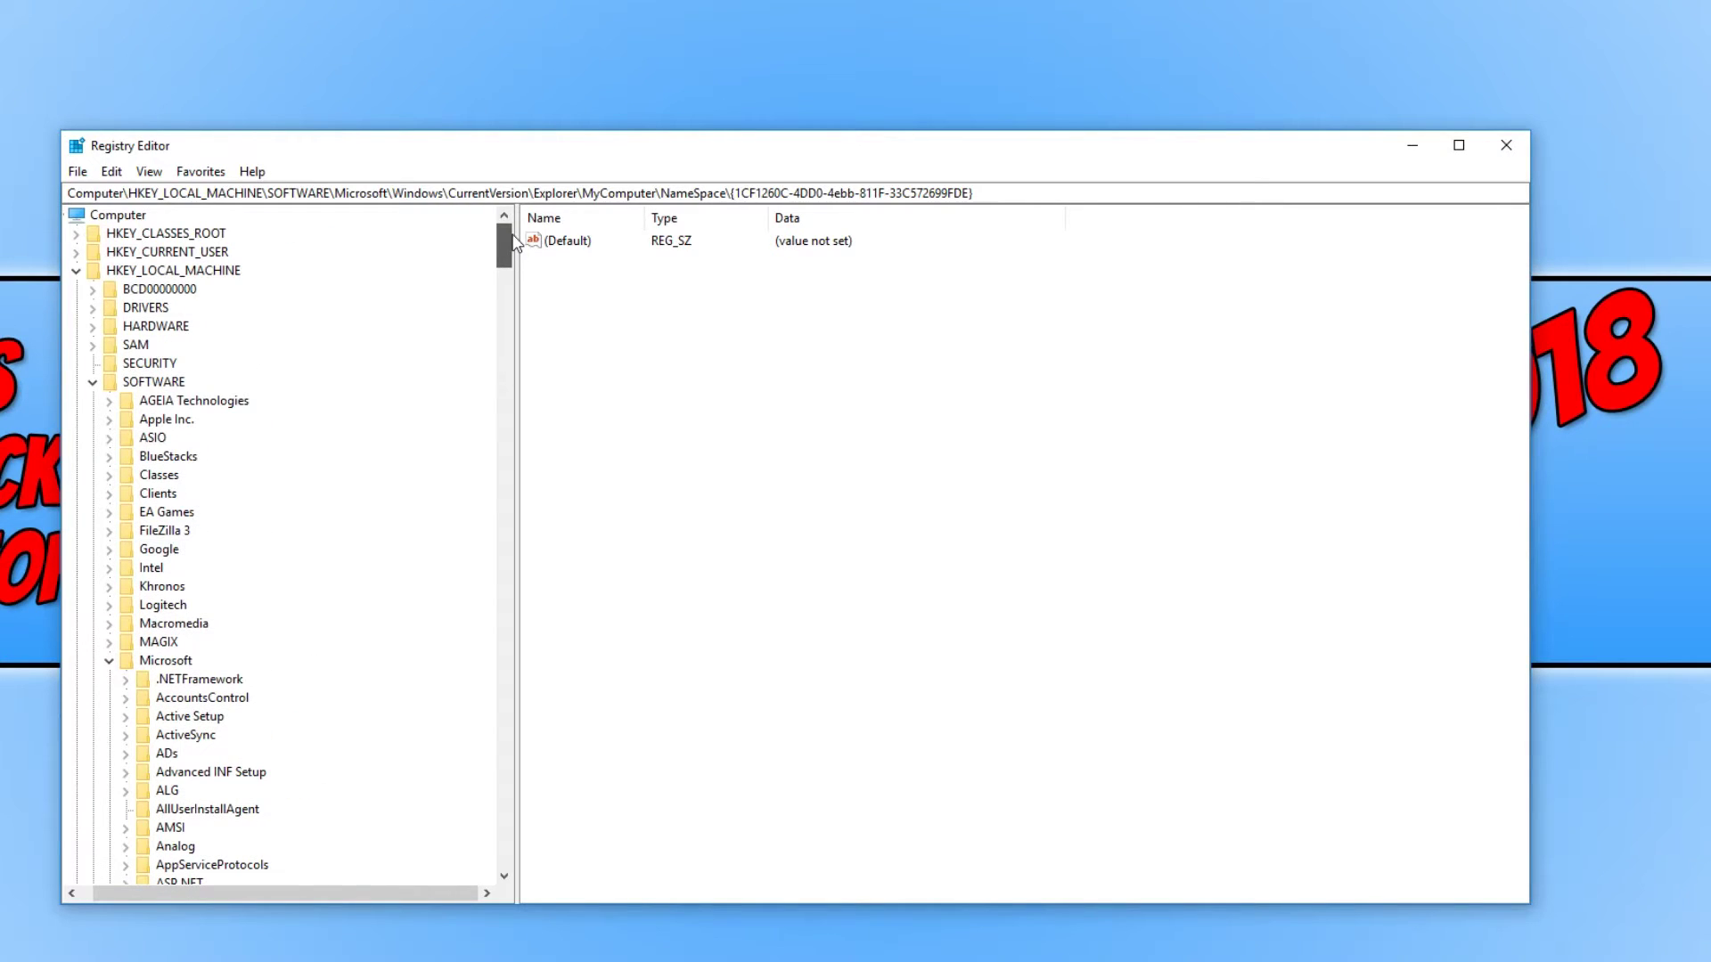
Step: Collapse Microsoft, then expand HKLM SOFTWARE, WOW6432Node, Microsoft and Windows
{"action": "left_click", "coordinate": [113, 663]}
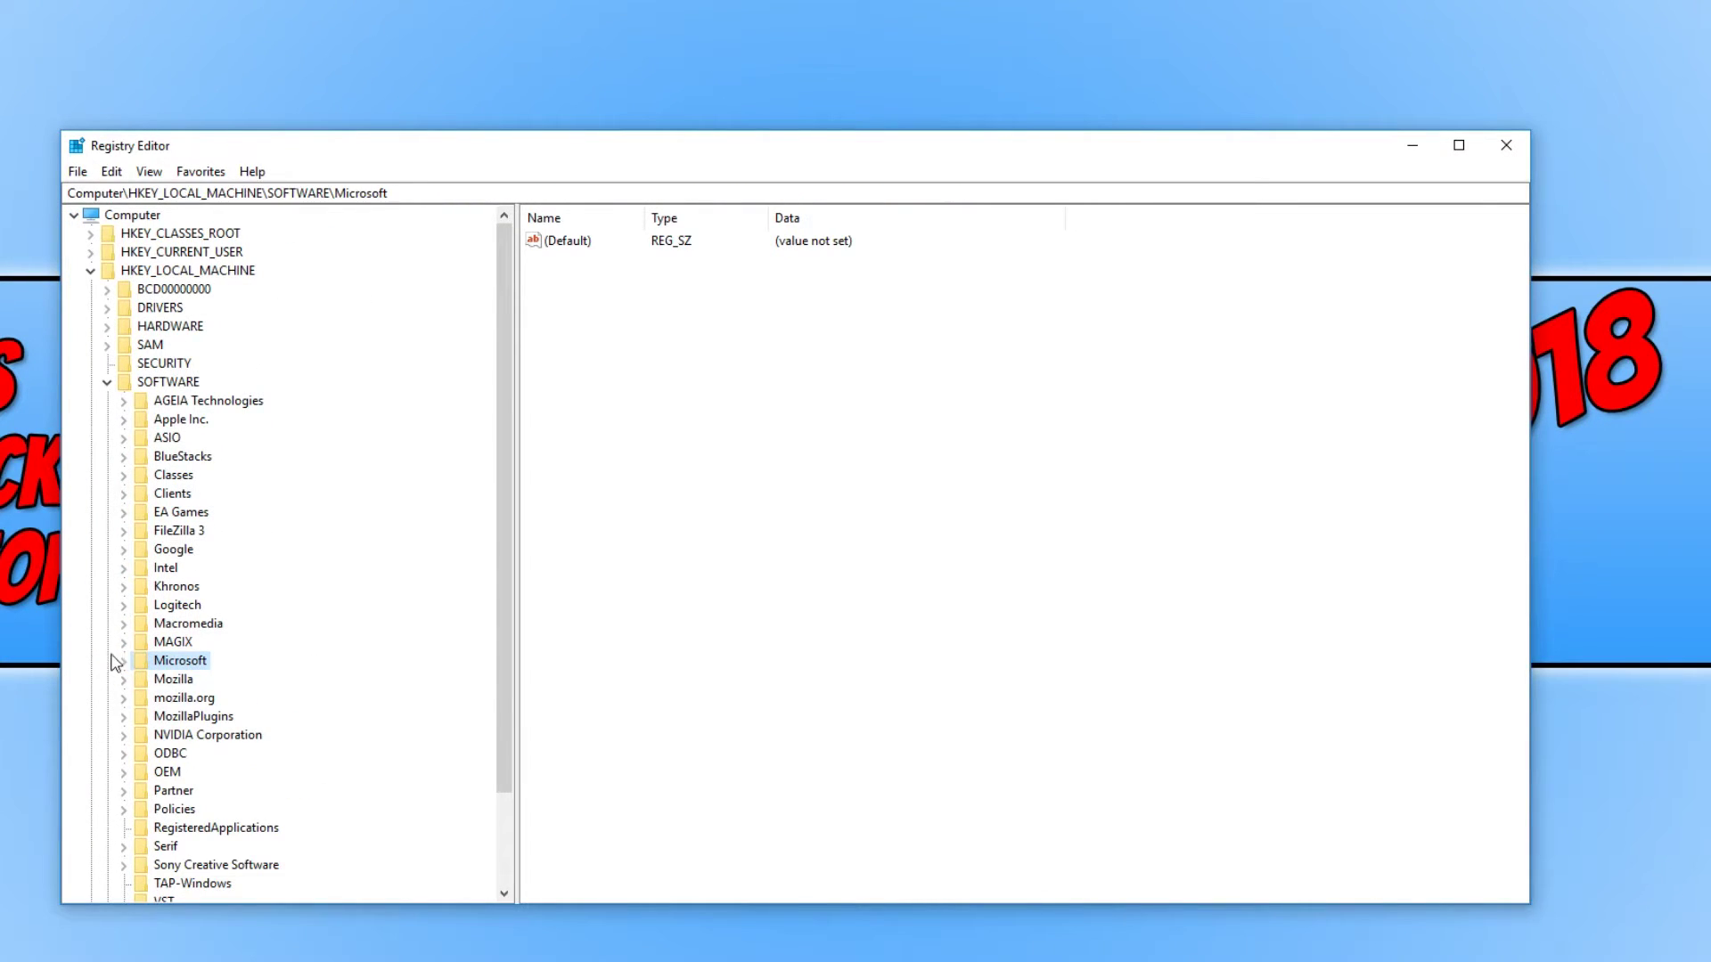
{"action": "left_click", "coordinate": [109, 383]}
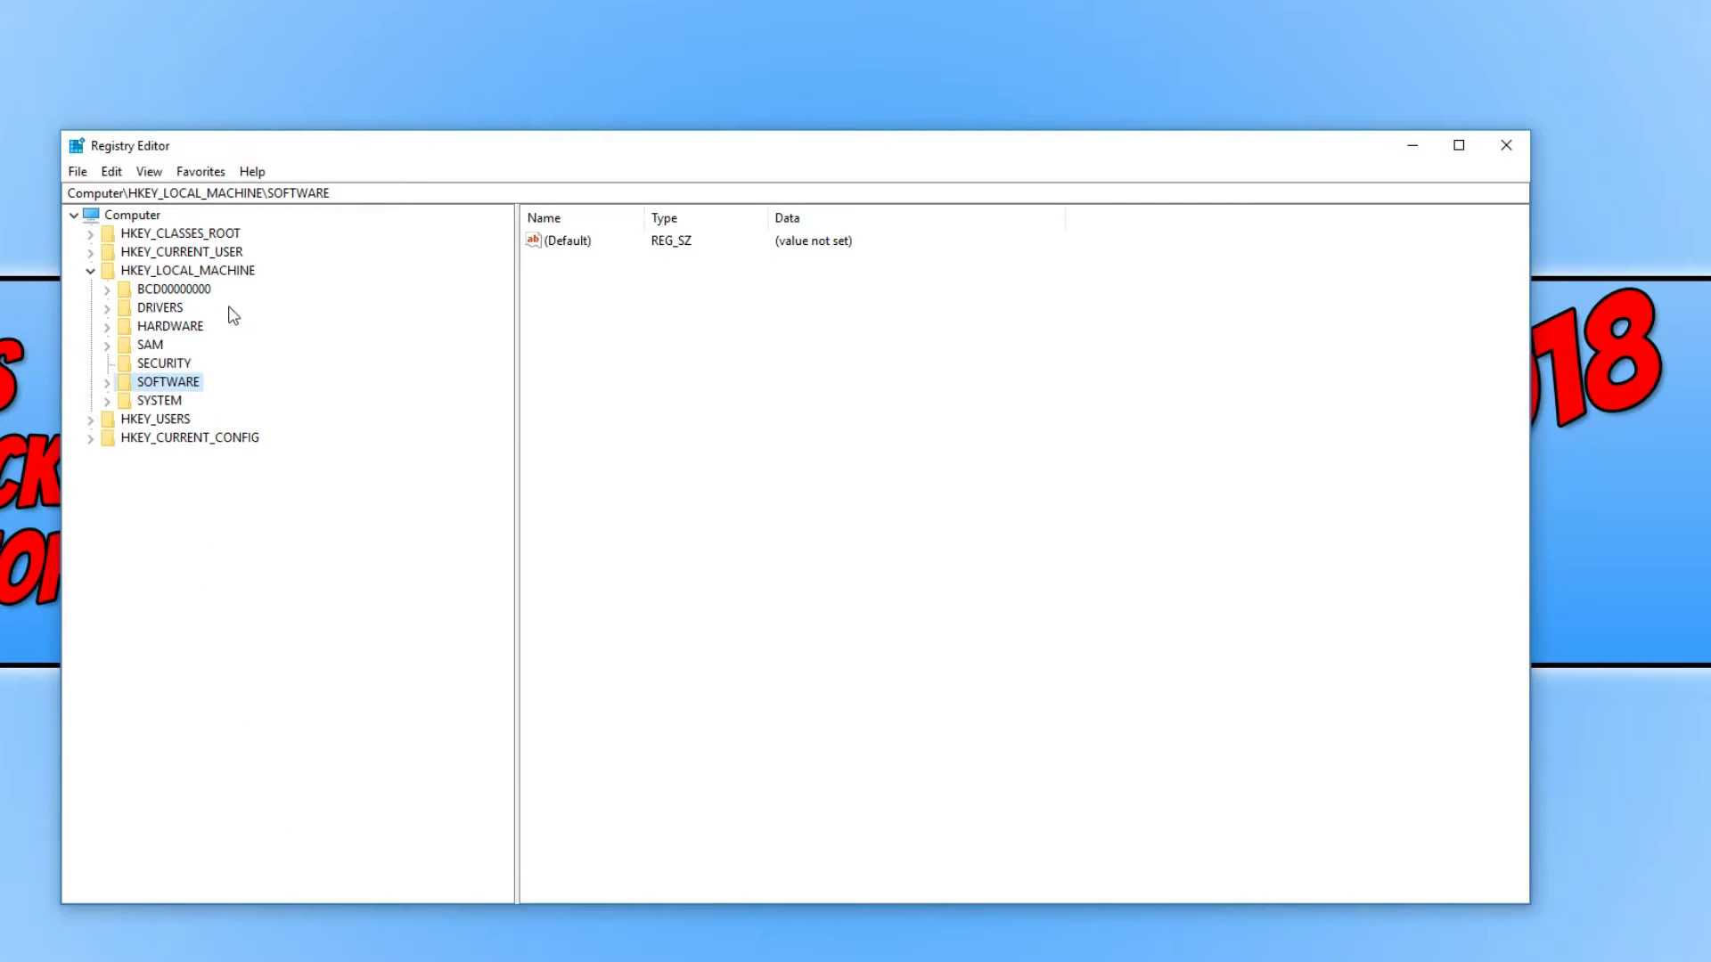
{"action": "double_click", "coordinate": [147, 384]}
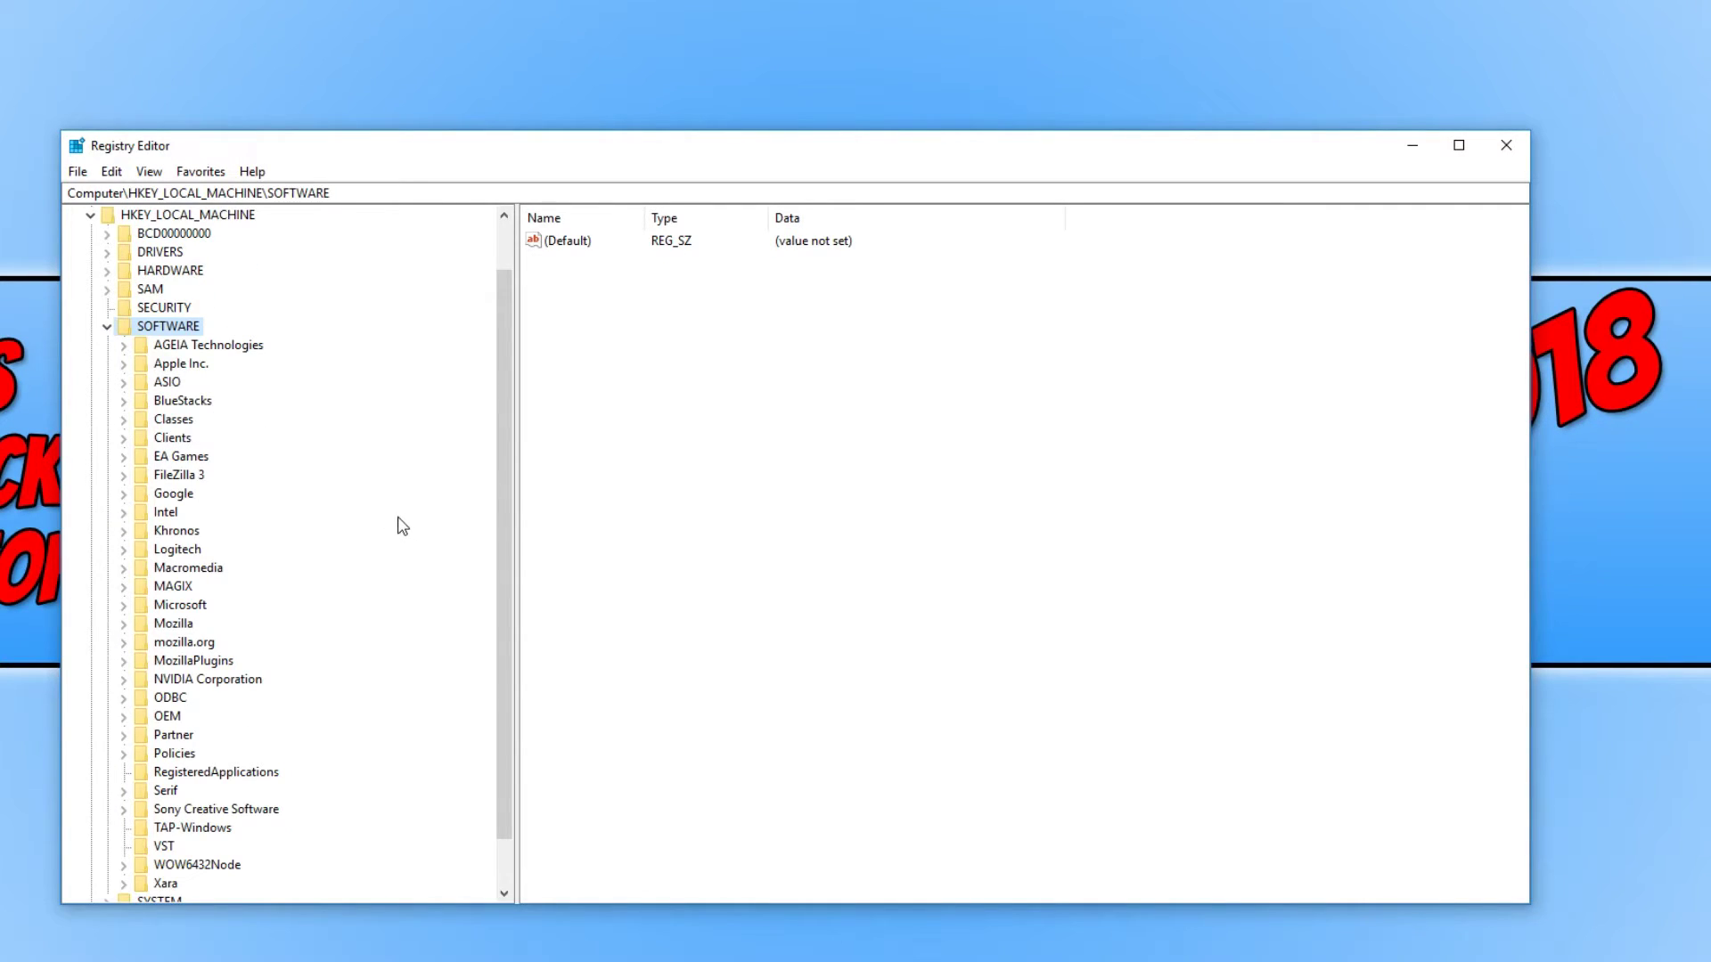
{"action": "scroll", "coordinate": [390, 599], "scroll_direction": "down", "scroll_amount": 1}
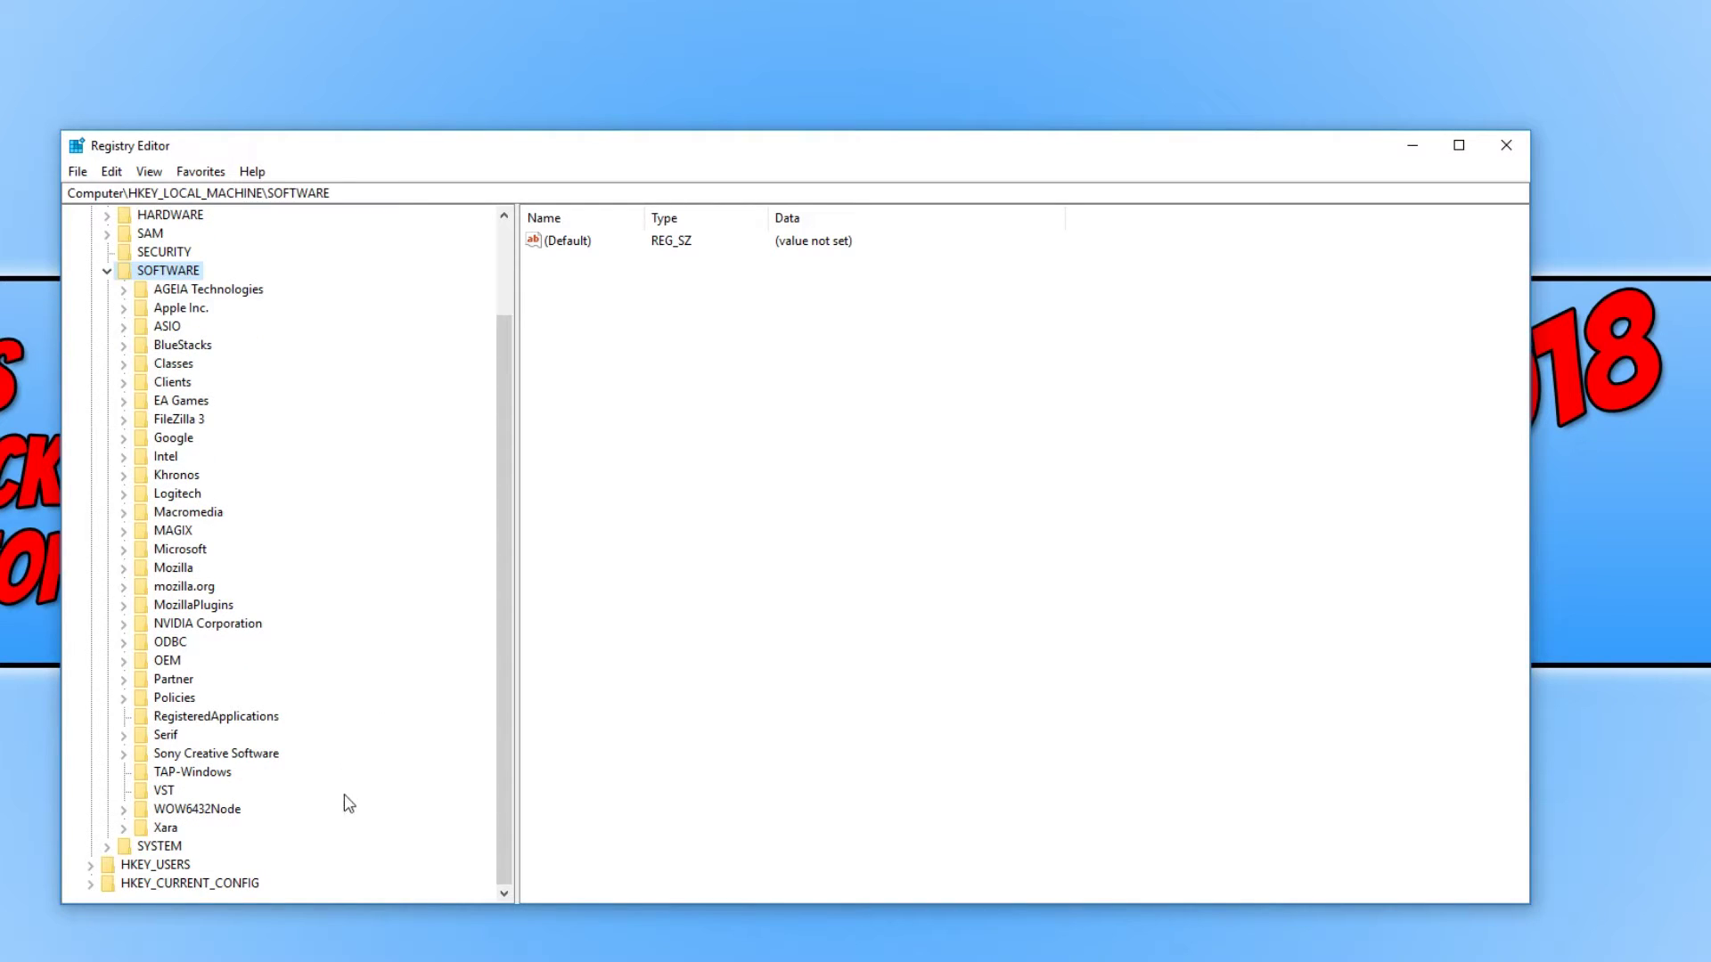
{"action": "left_click", "coordinate": [221, 811]}
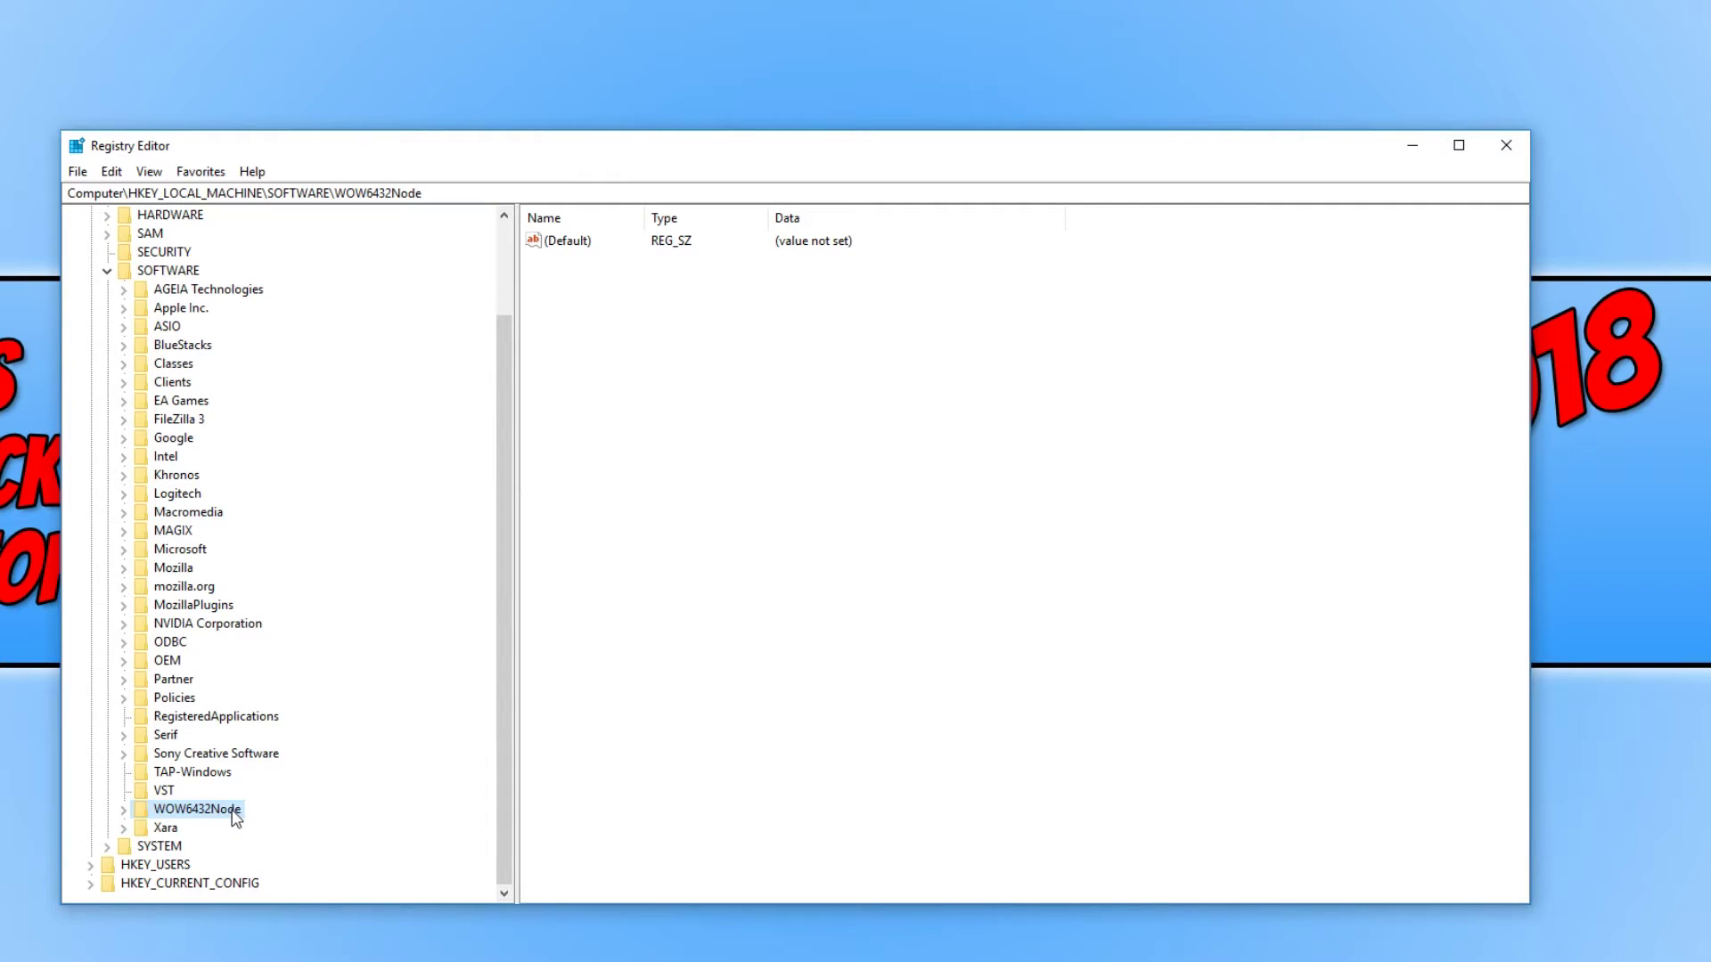
{"action": "double_click", "coordinate": [235, 819]}
{"action": "scroll", "coordinate": [288, 701], "scroll_direction": "down", "scroll_amount": 3}
{"action": "scroll", "coordinate": [288, 695], "scroll_direction": "down", "scroll_amount": 3}
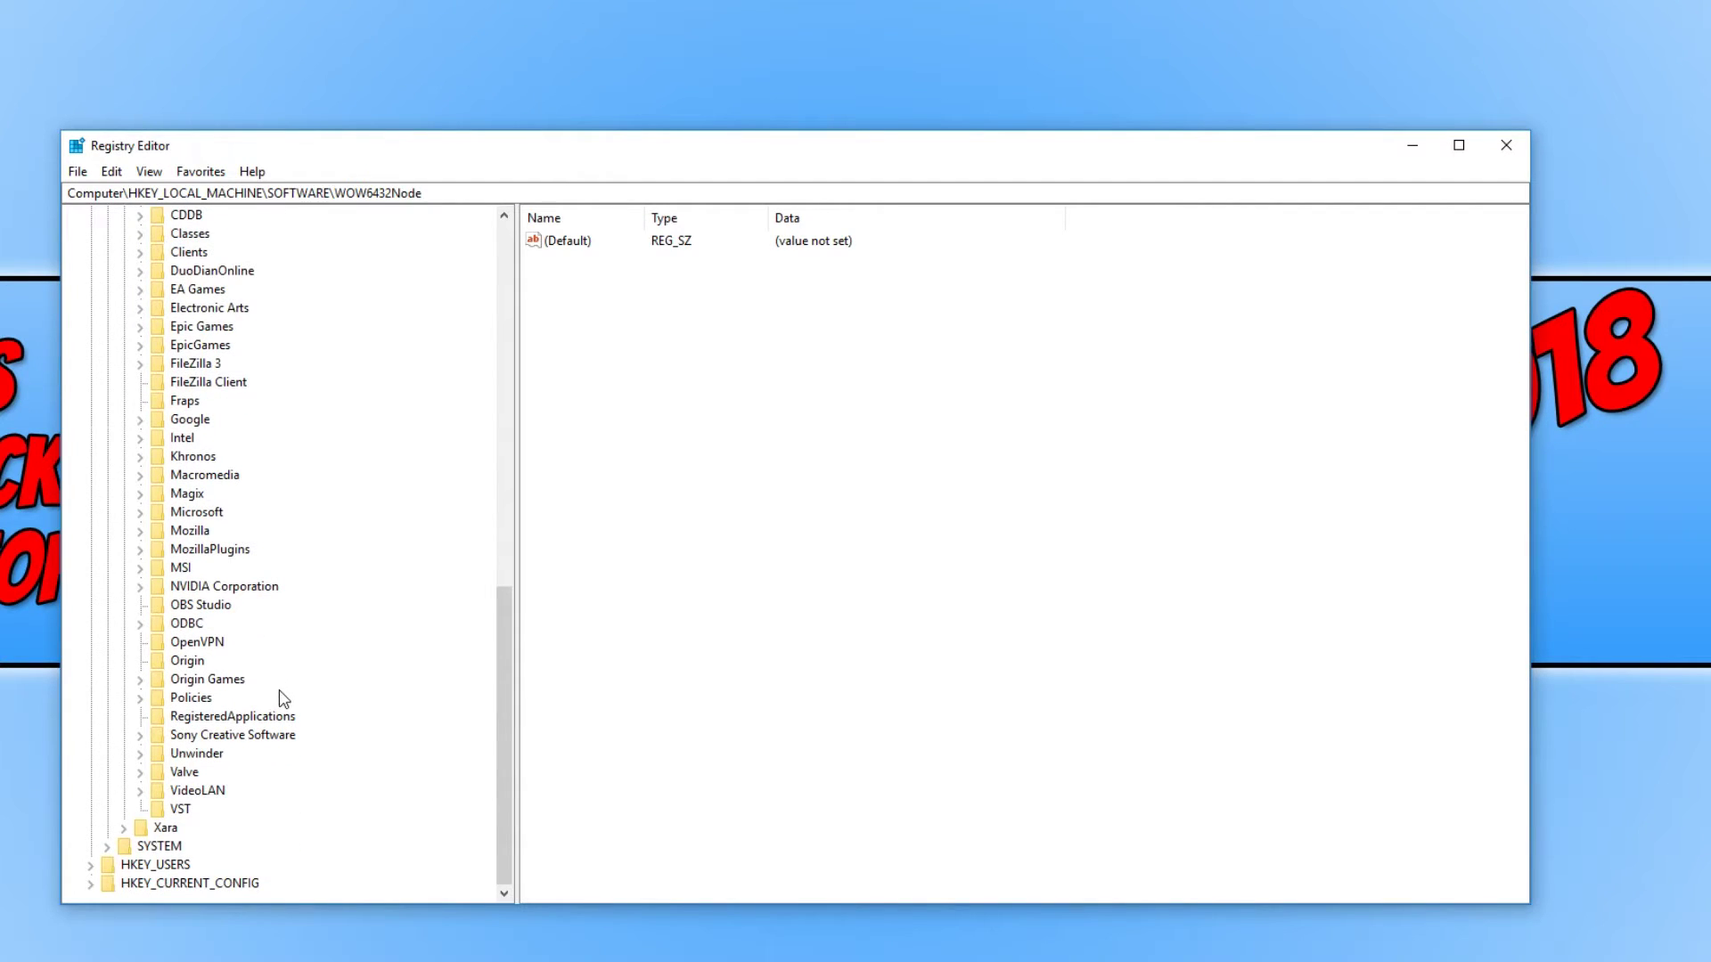
{"action": "double_click", "coordinate": [197, 511]}
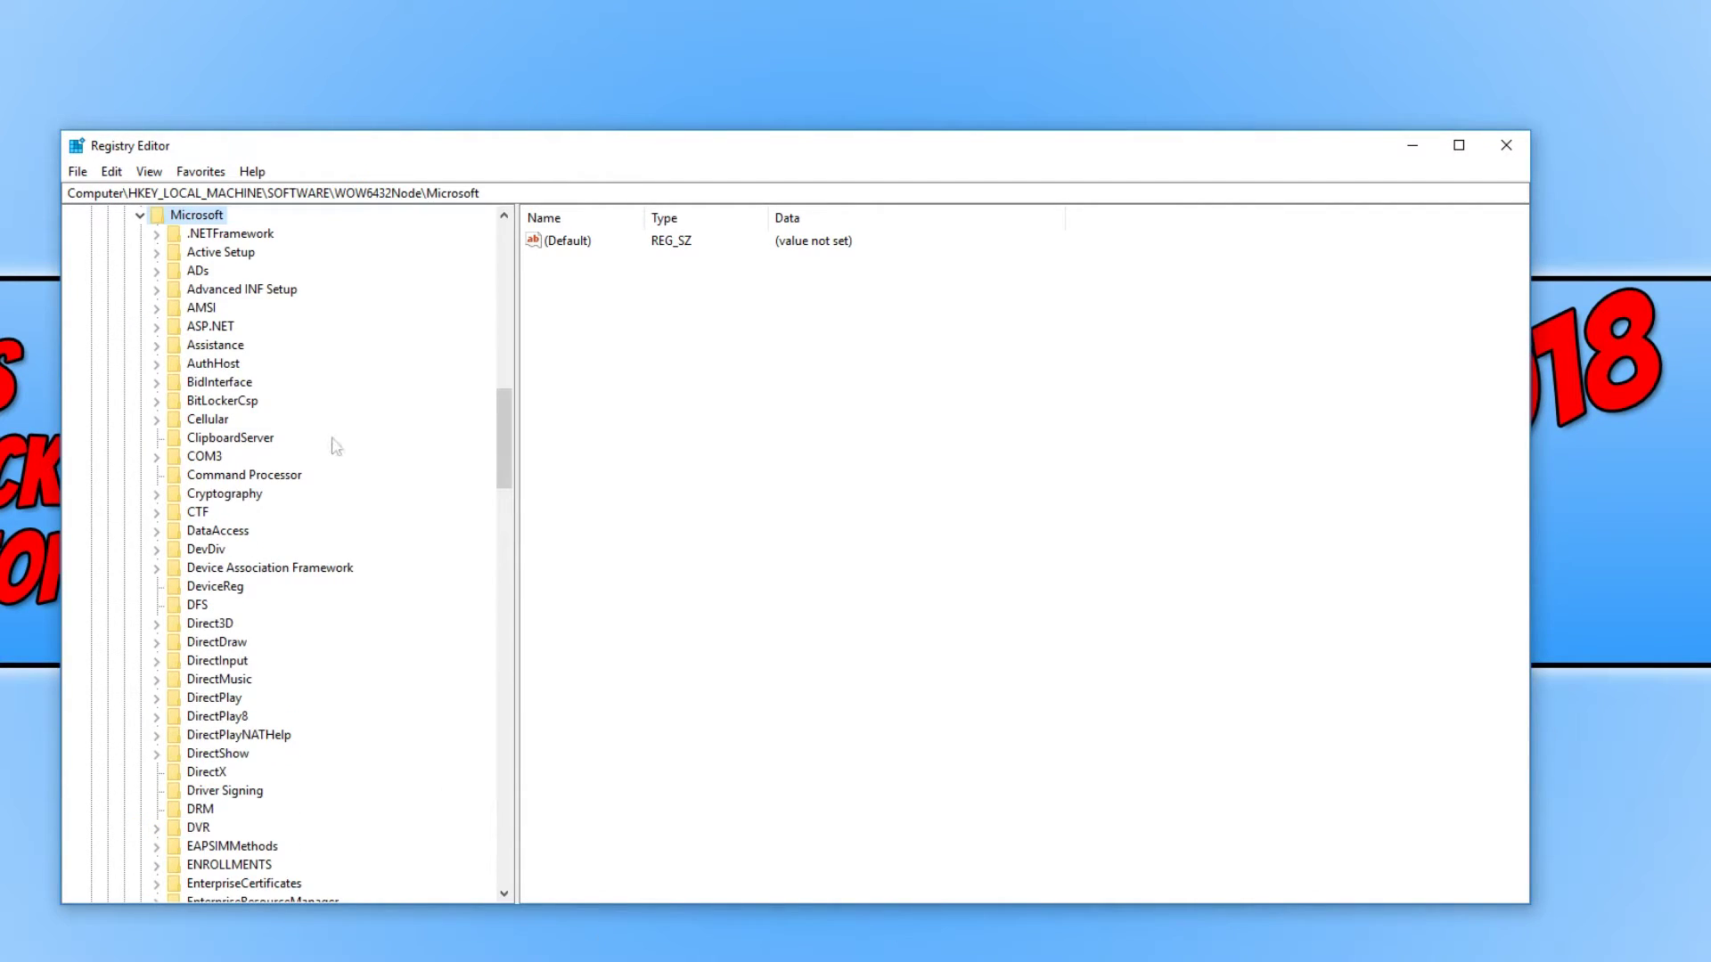
{"action": "scroll", "coordinate": [288, 588], "scroll_direction": "down", "scroll_amount": 5}
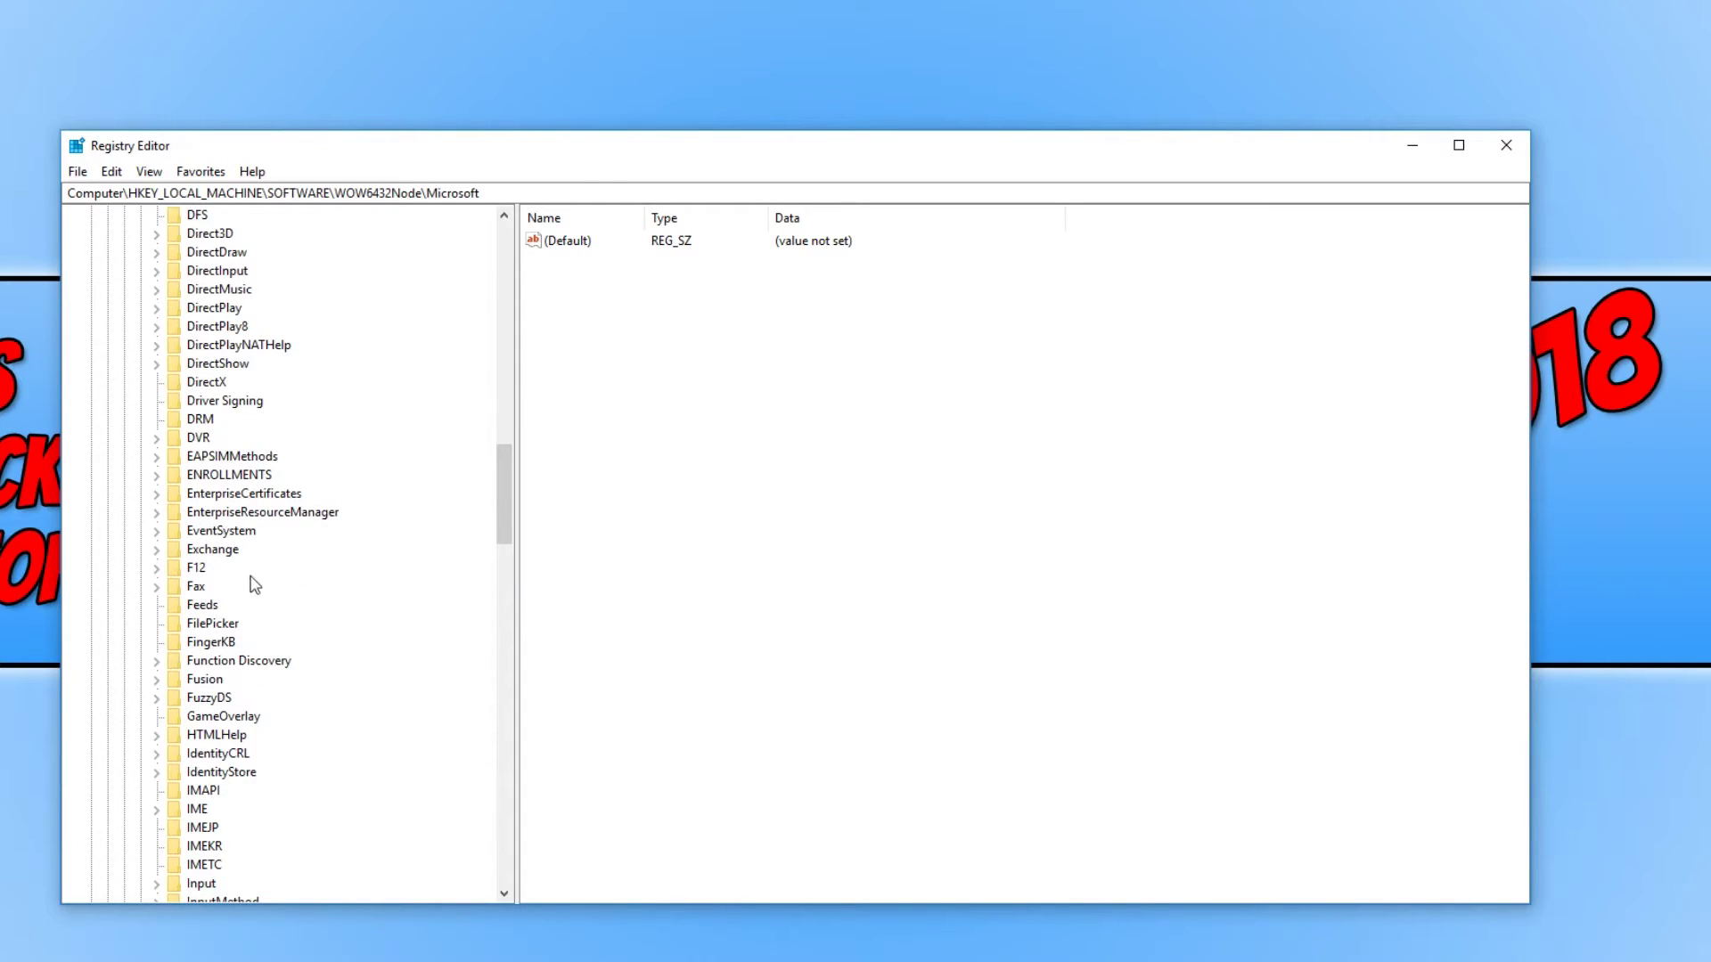
{"action": "scroll", "coordinate": [254, 589], "scroll_direction": "down", "scroll_amount": 5}
{"action": "scroll", "coordinate": [203, 646], "scroll_direction": "down", "scroll_amount": 8}
{"action": "scroll", "coordinate": [214, 696], "scroll_direction": "down", "scroll_amount": 6}
{"action": "scroll", "coordinate": [227, 728], "scroll_direction": "down", "scroll_amount": 2}
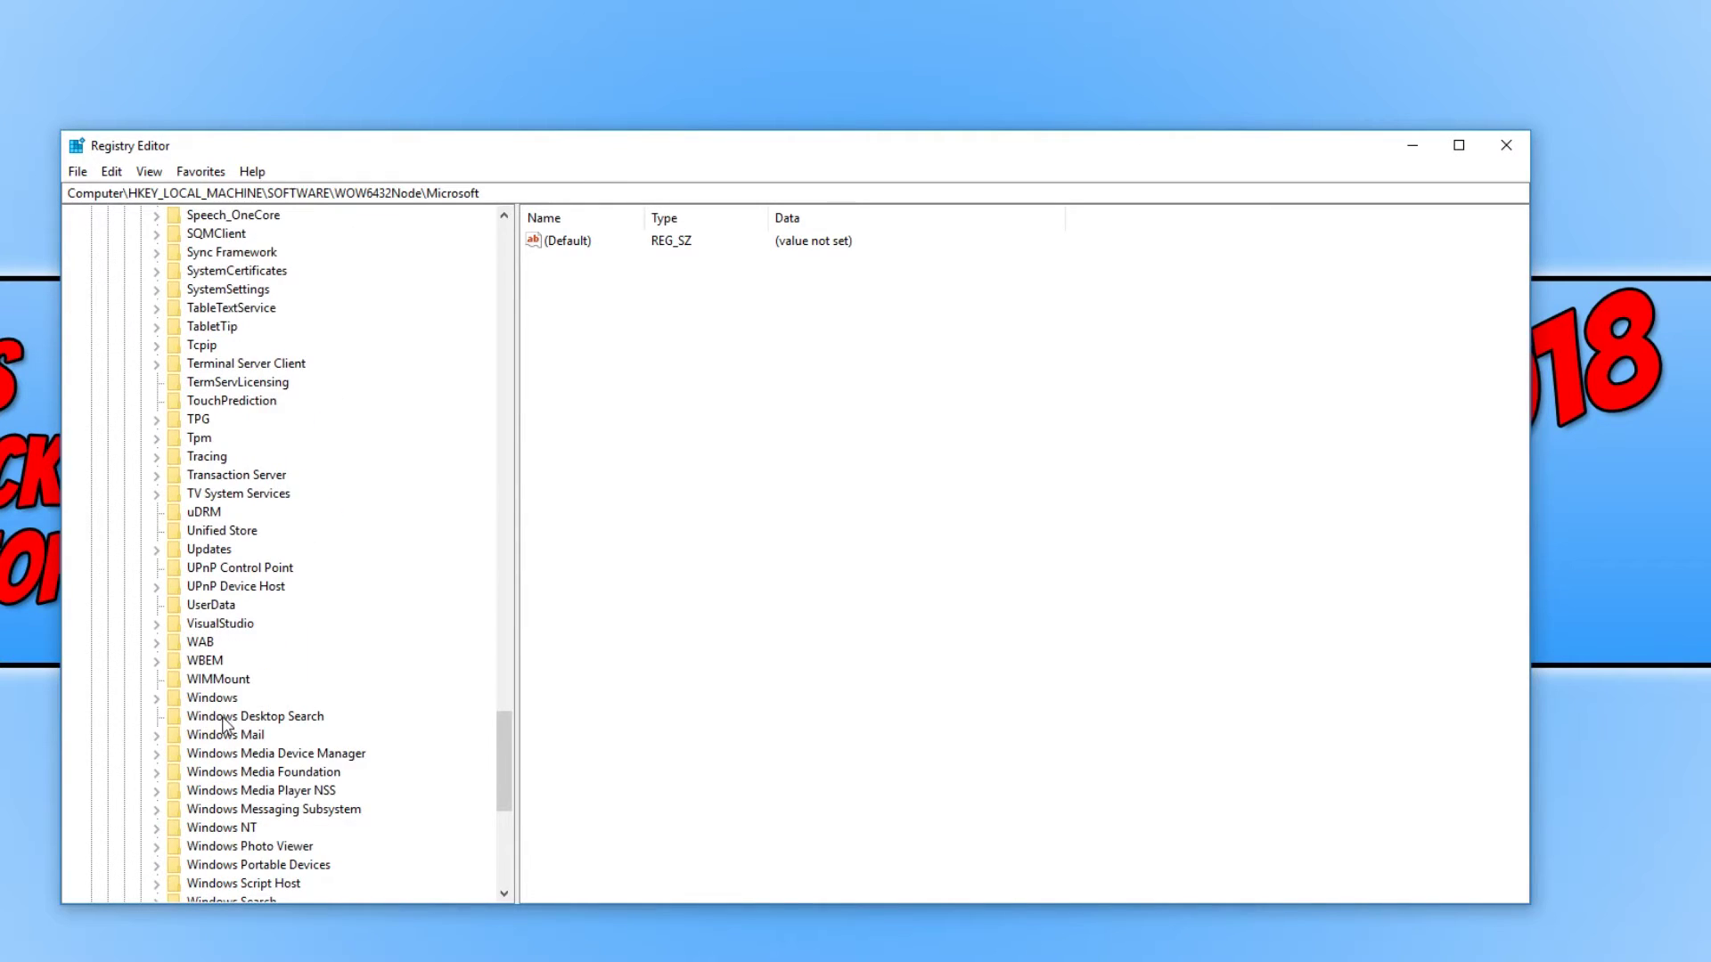
{"action": "scroll", "coordinate": [255, 589], "scroll_direction": "down", "scroll_amount": 4}
{"action": "scroll", "coordinate": [258, 589], "scroll_direction": "up", "scroll_amount": 1}
{"action": "double_click", "coordinate": [212, 419]}
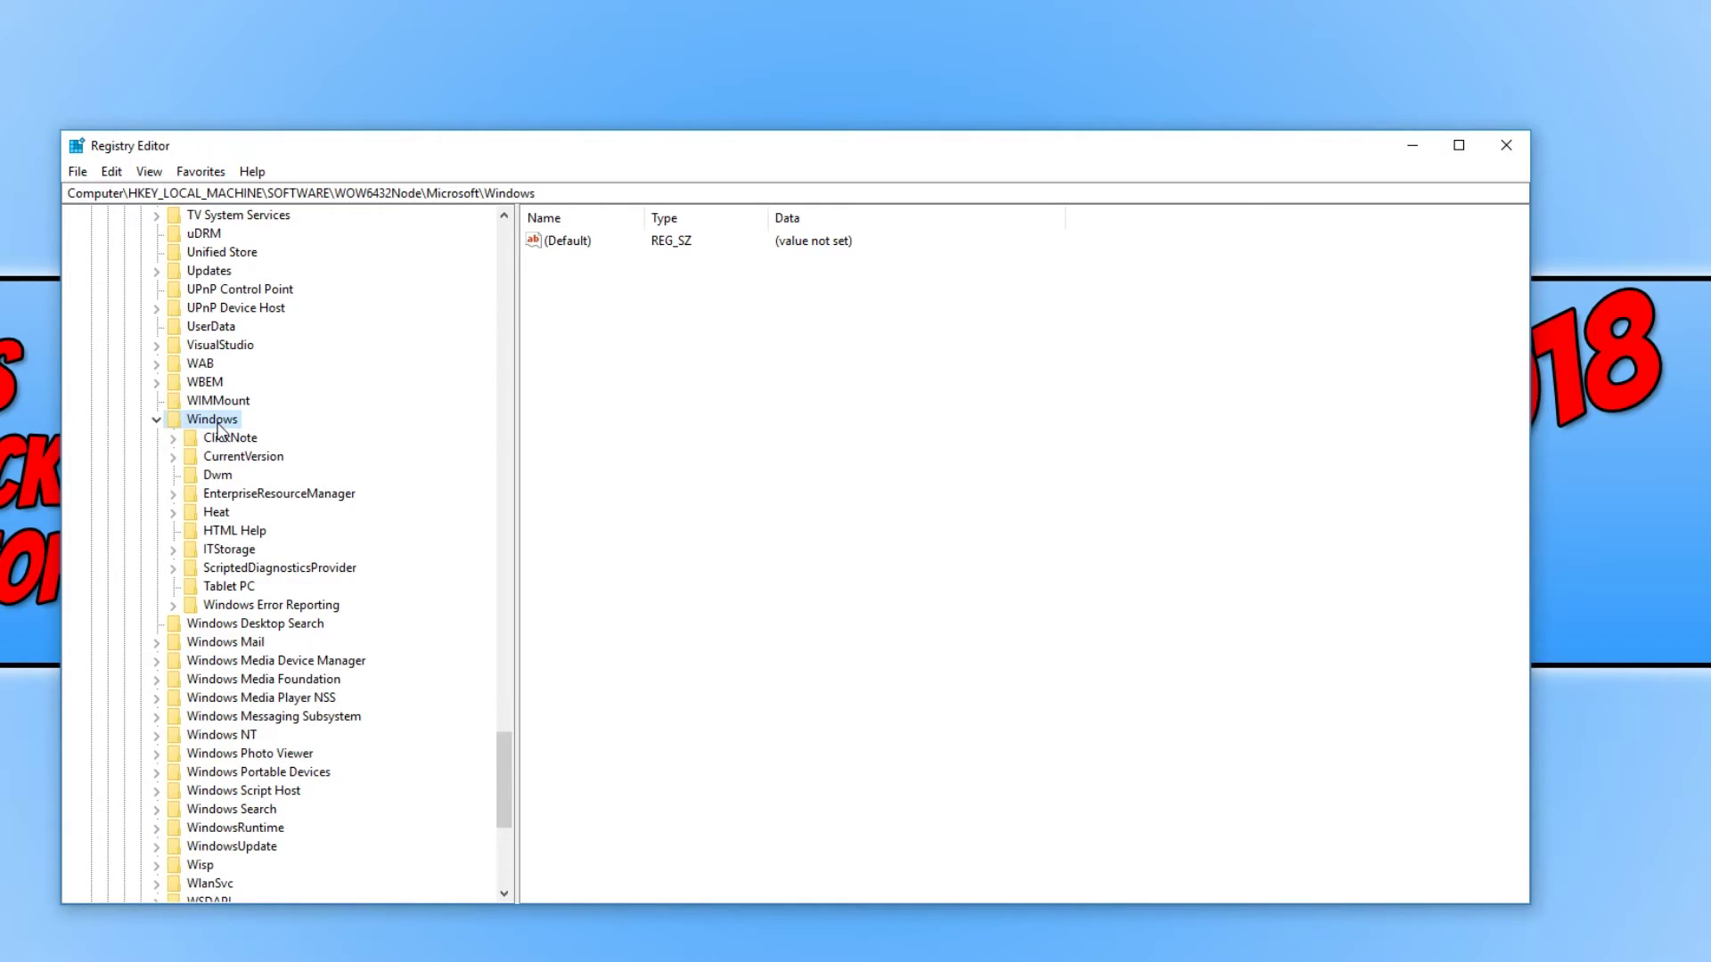
Step: Expand CurrentVersion, Explorer, MyComputer and NameSpace, widening the tree to show full GUIDs
{"action": "double_click", "coordinate": [245, 456]}
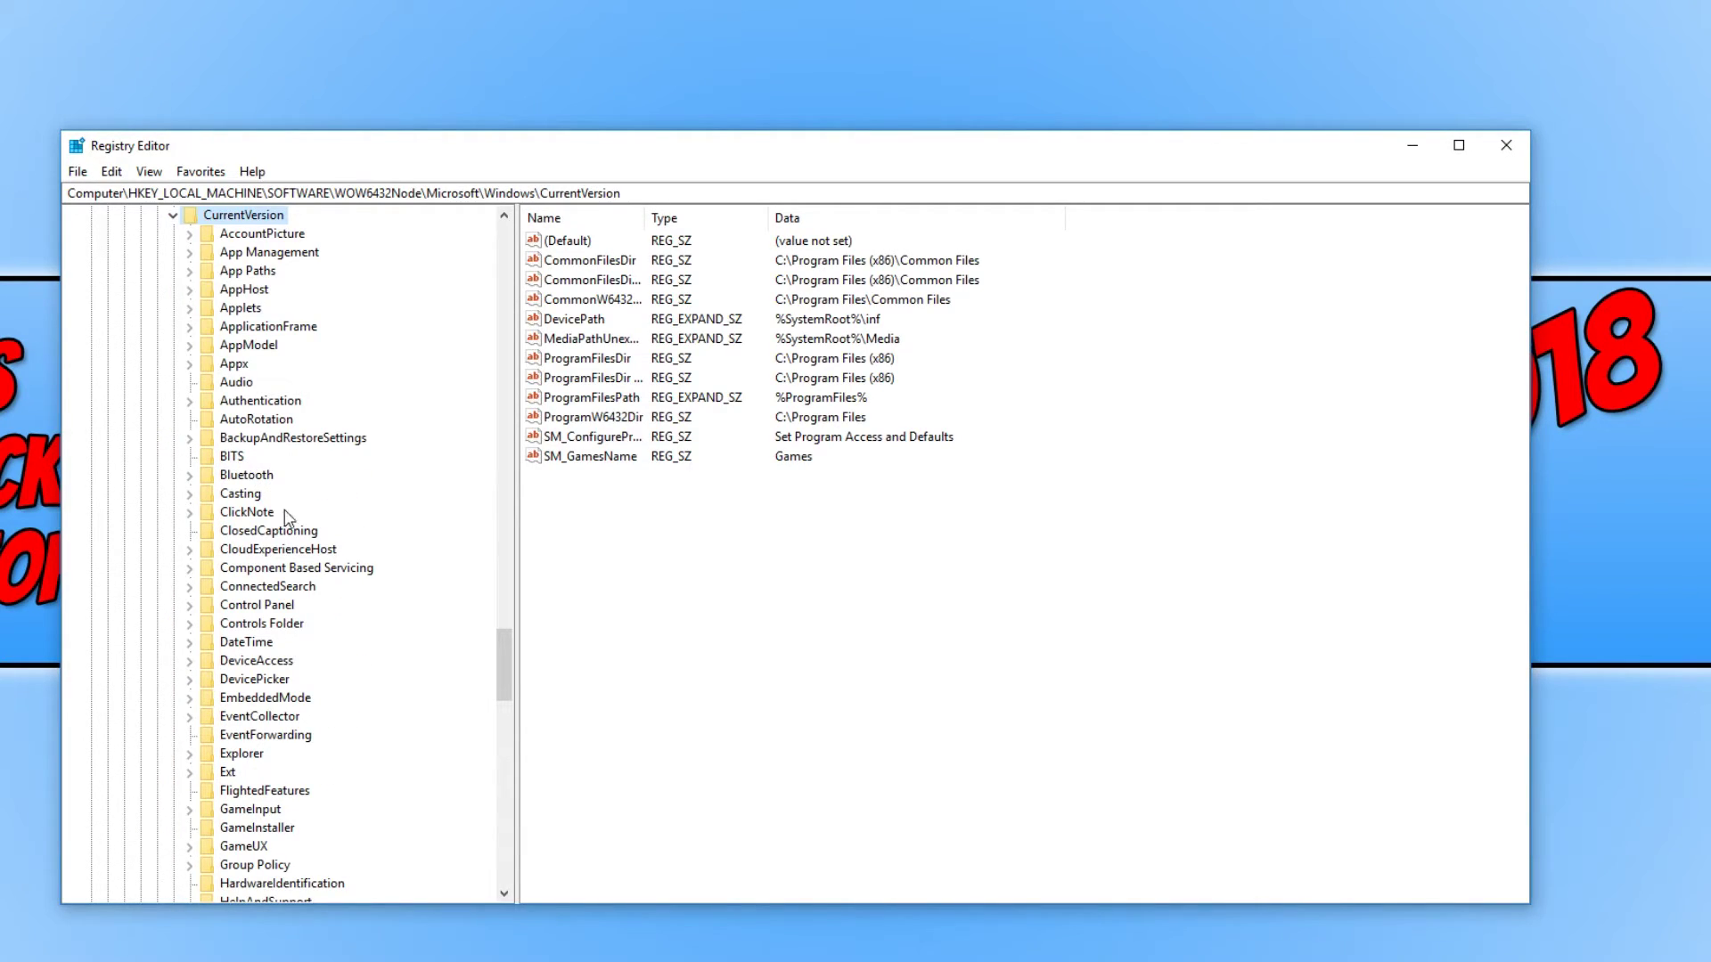
{"action": "scroll", "coordinate": [282, 515], "scroll_direction": "down", "scroll_amount": 6}
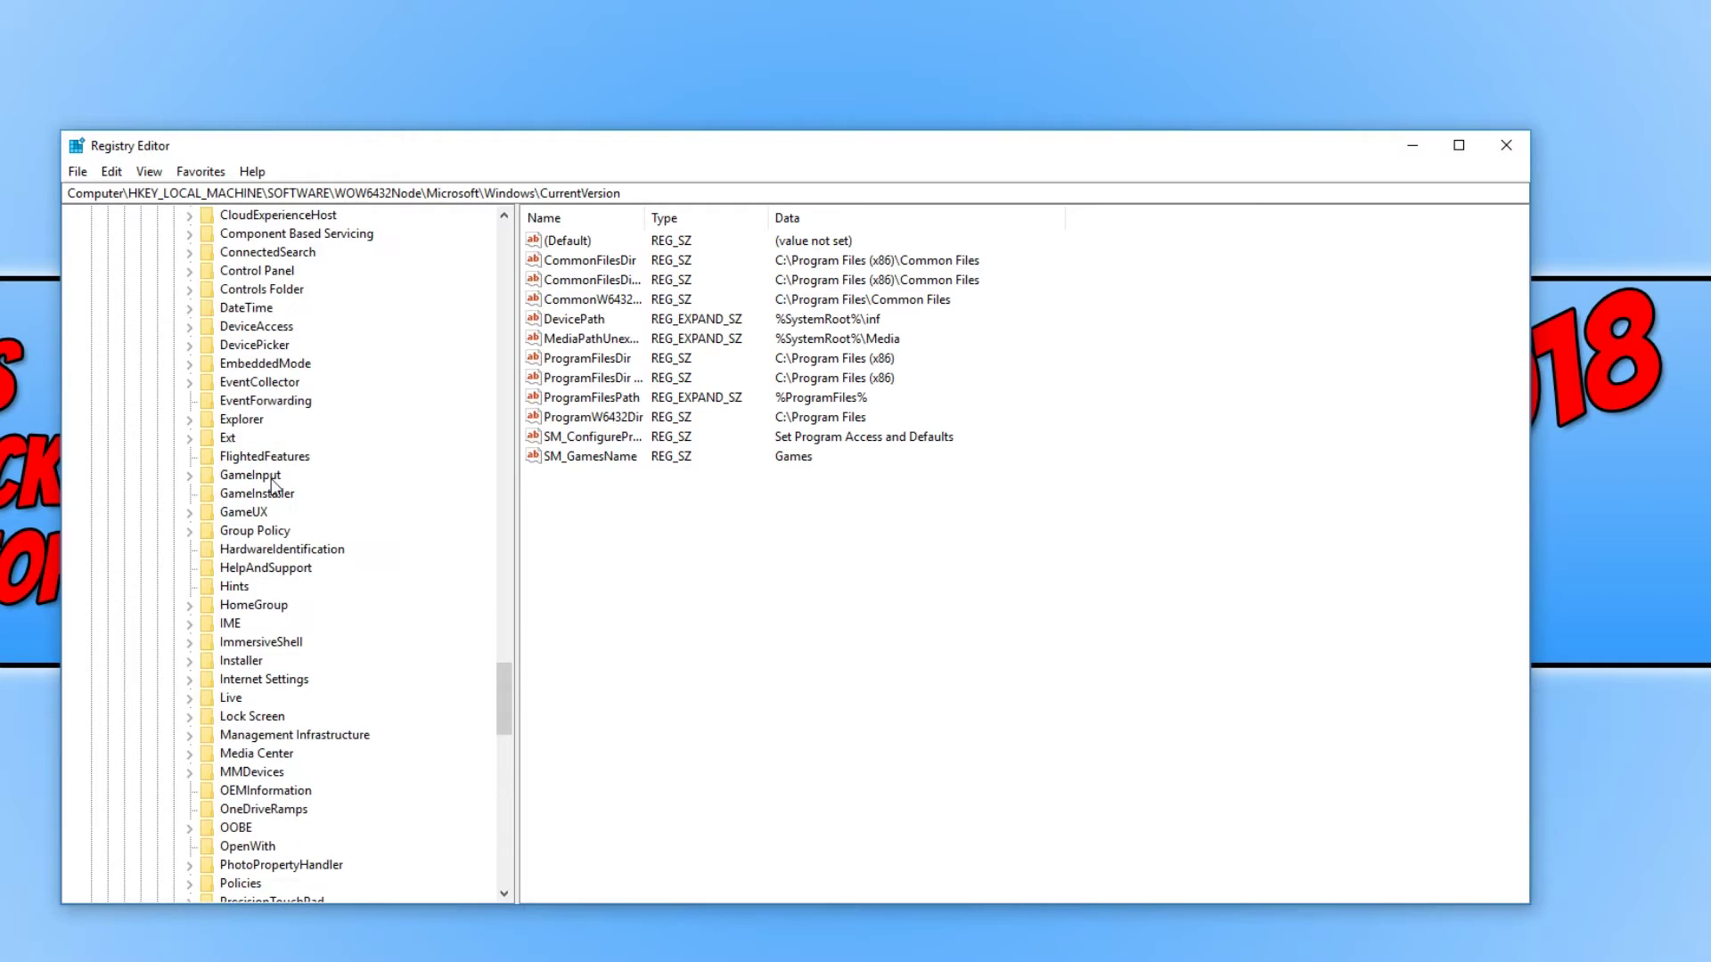
{"action": "double_click", "coordinate": [241, 419]}
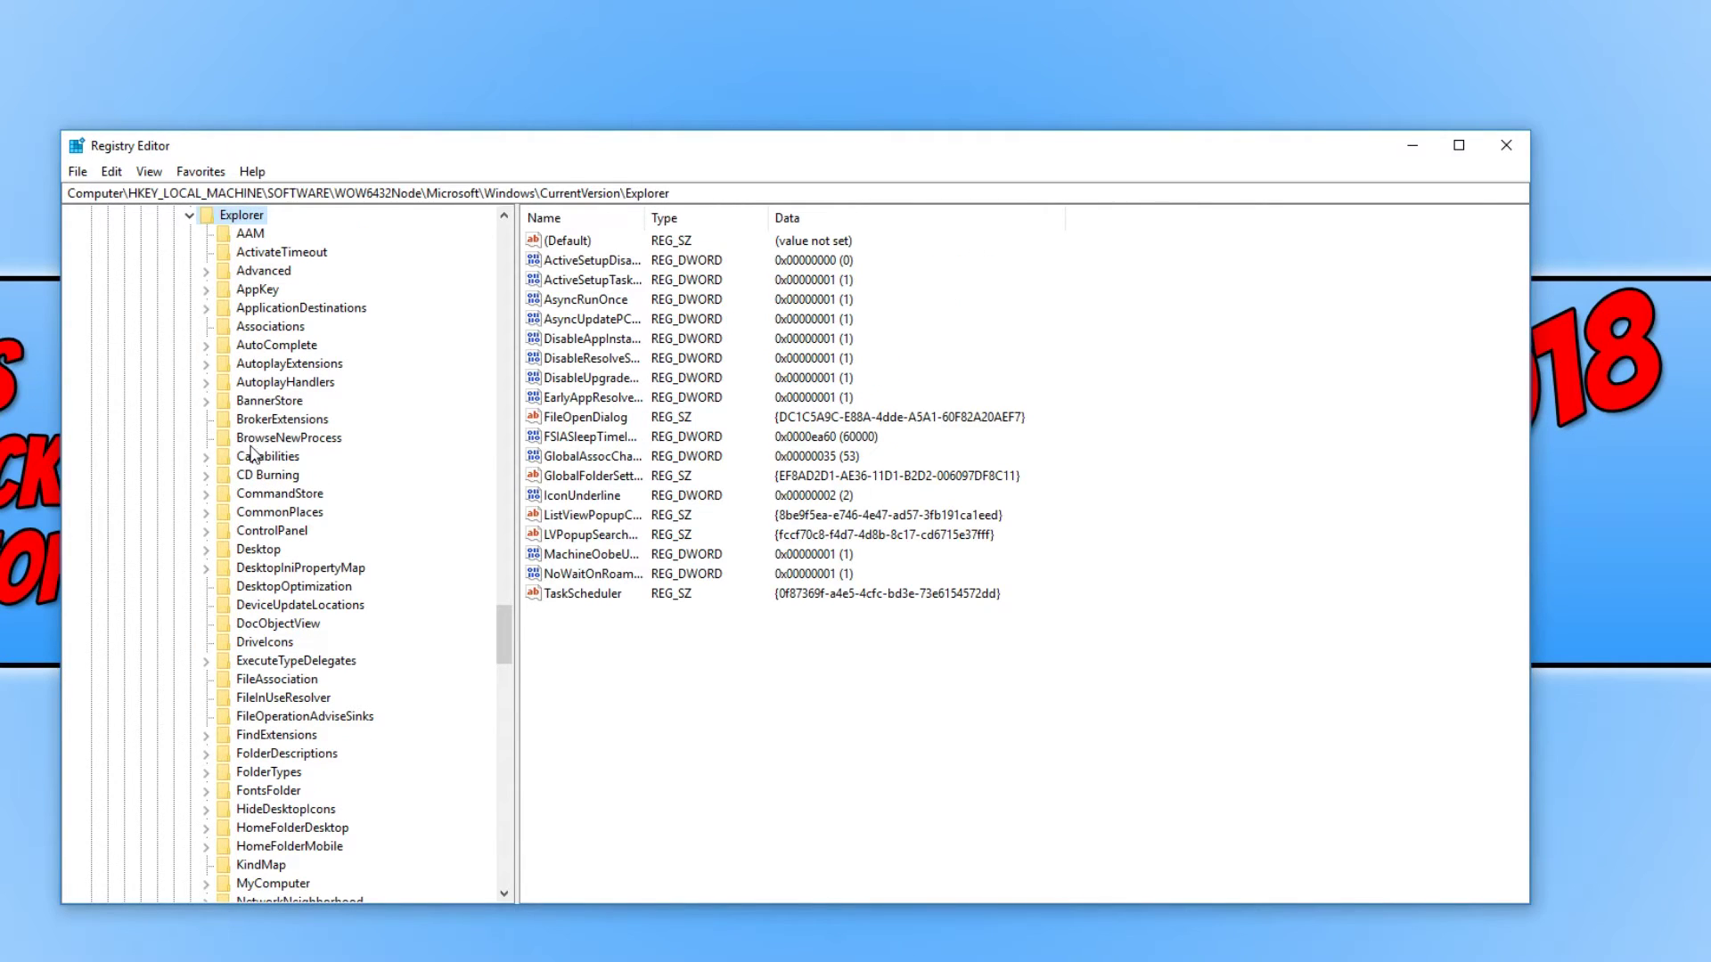
{"action": "scroll", "coordinate": [331, 627], "scroll_direction": "down", "scroll_amount": 7}
{"action": "scroll", "coordinate": [333, 626], "scroll_direction": "up", "scroll_amount": 3}
{"action": "double_click", "coordinate": [288, 655]}
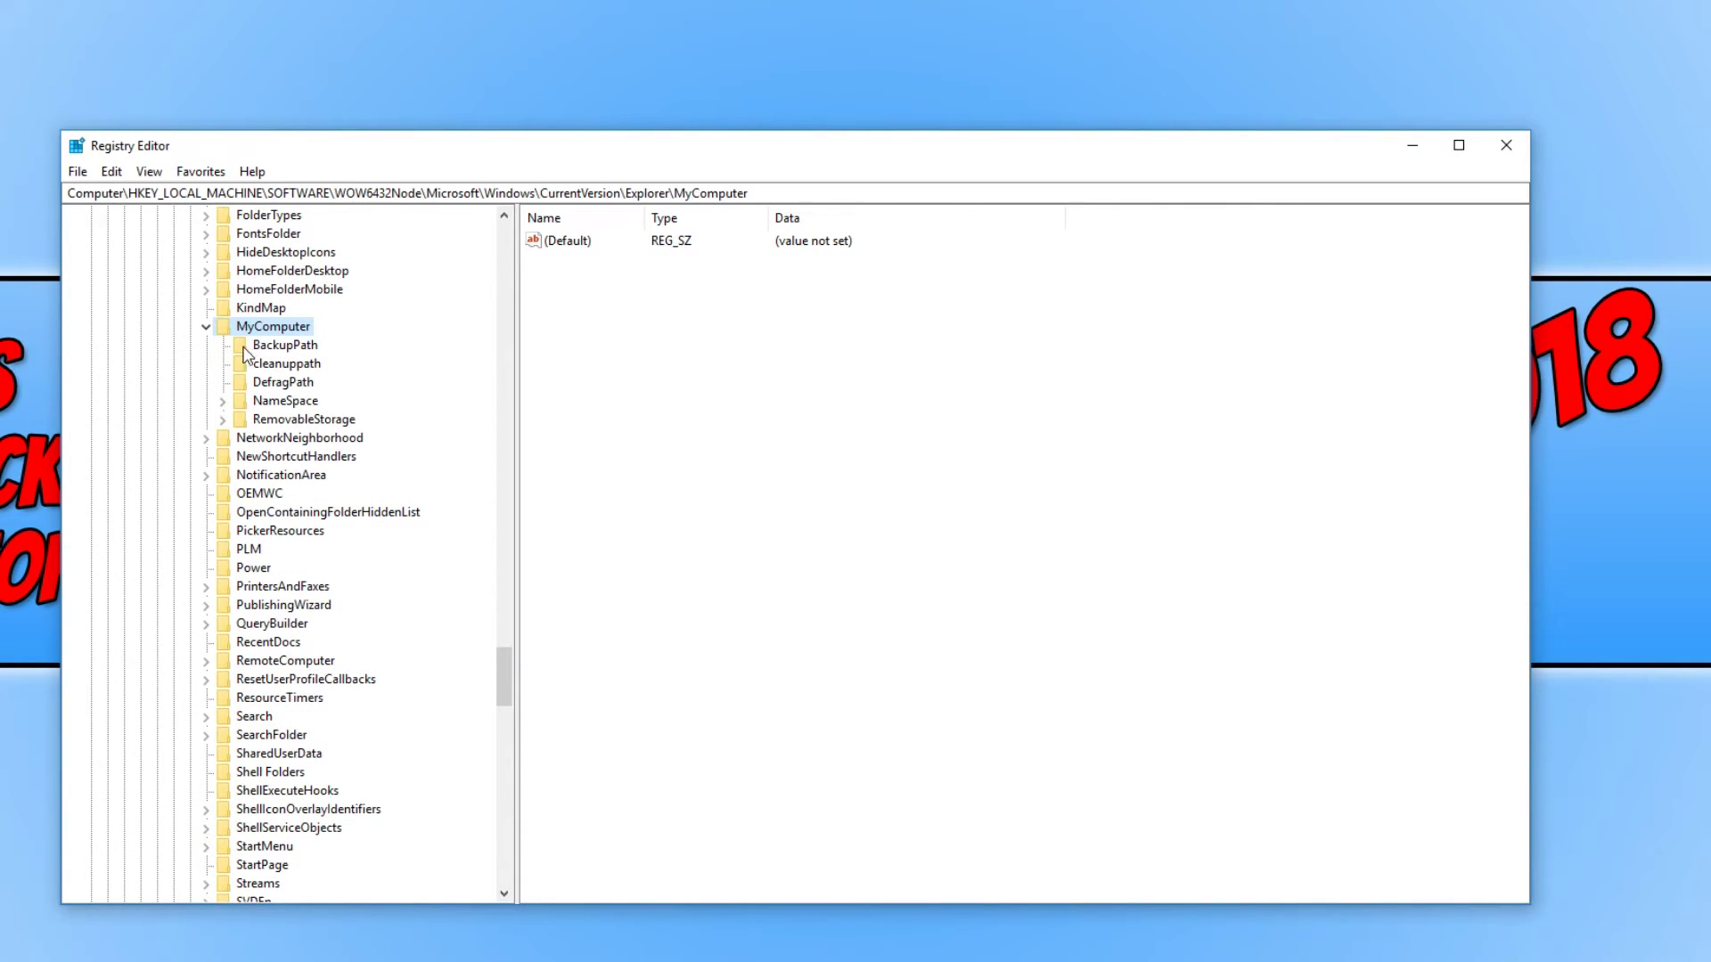
{"action": "double_click", "coordinate": [286, 401]}
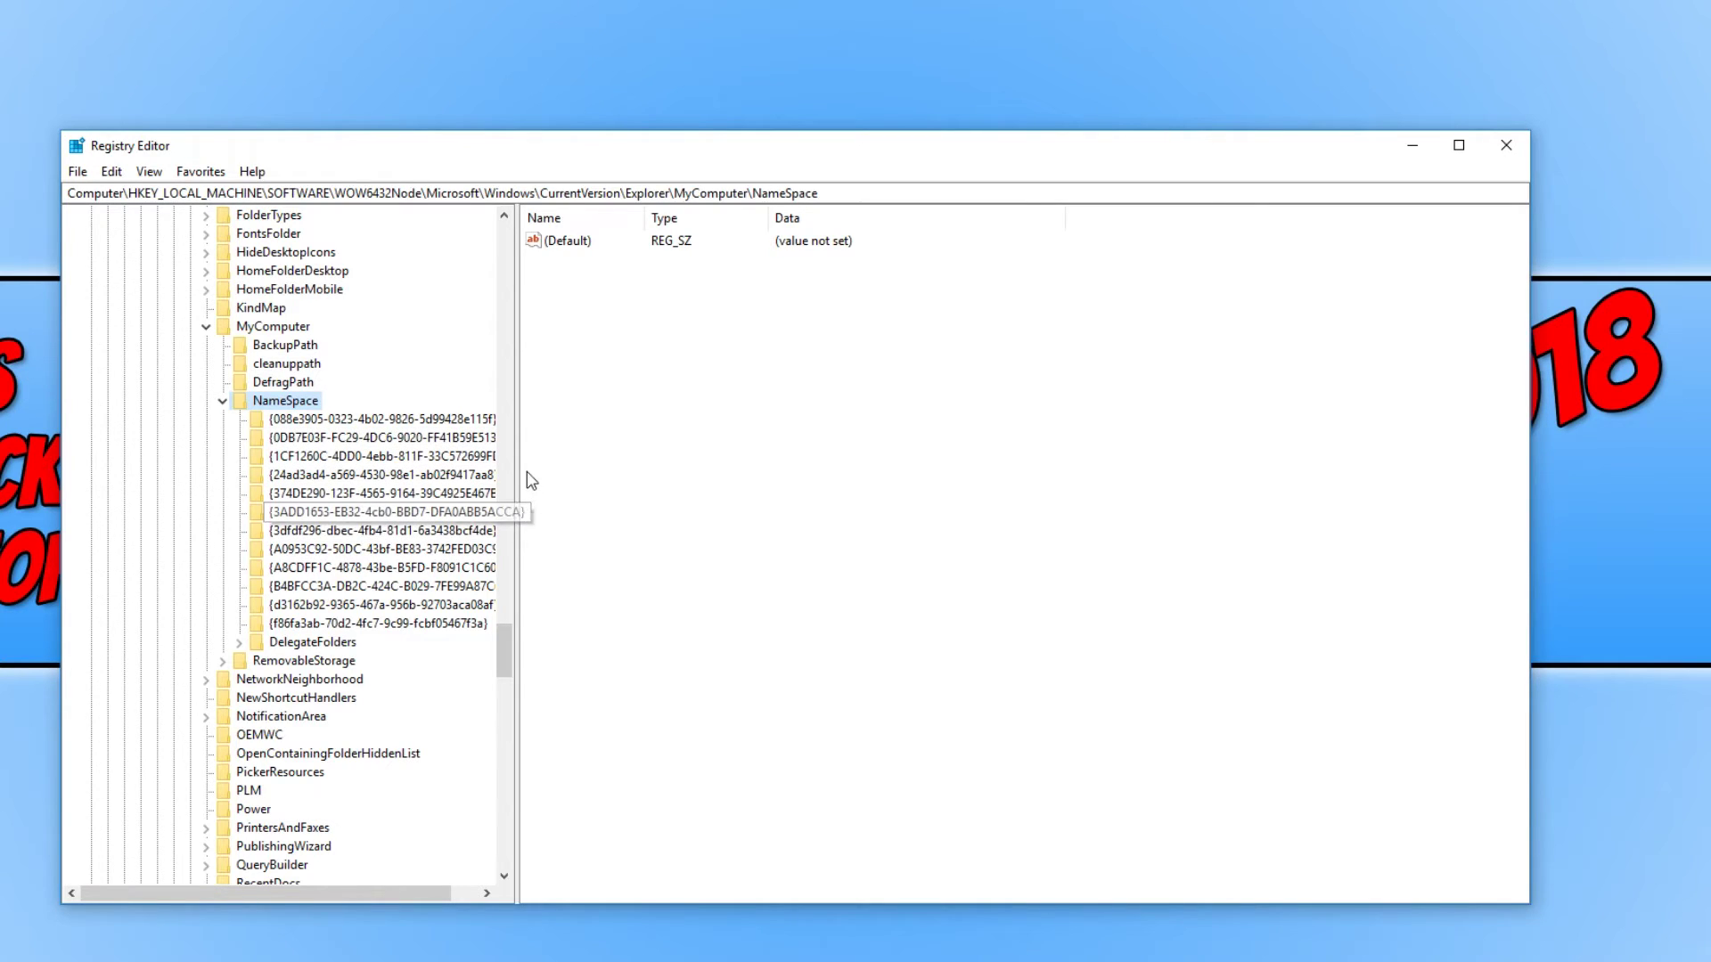
{"action": "left_click_drag", "start_coordinate": [518, 490], "coordinate": [618, 507]}
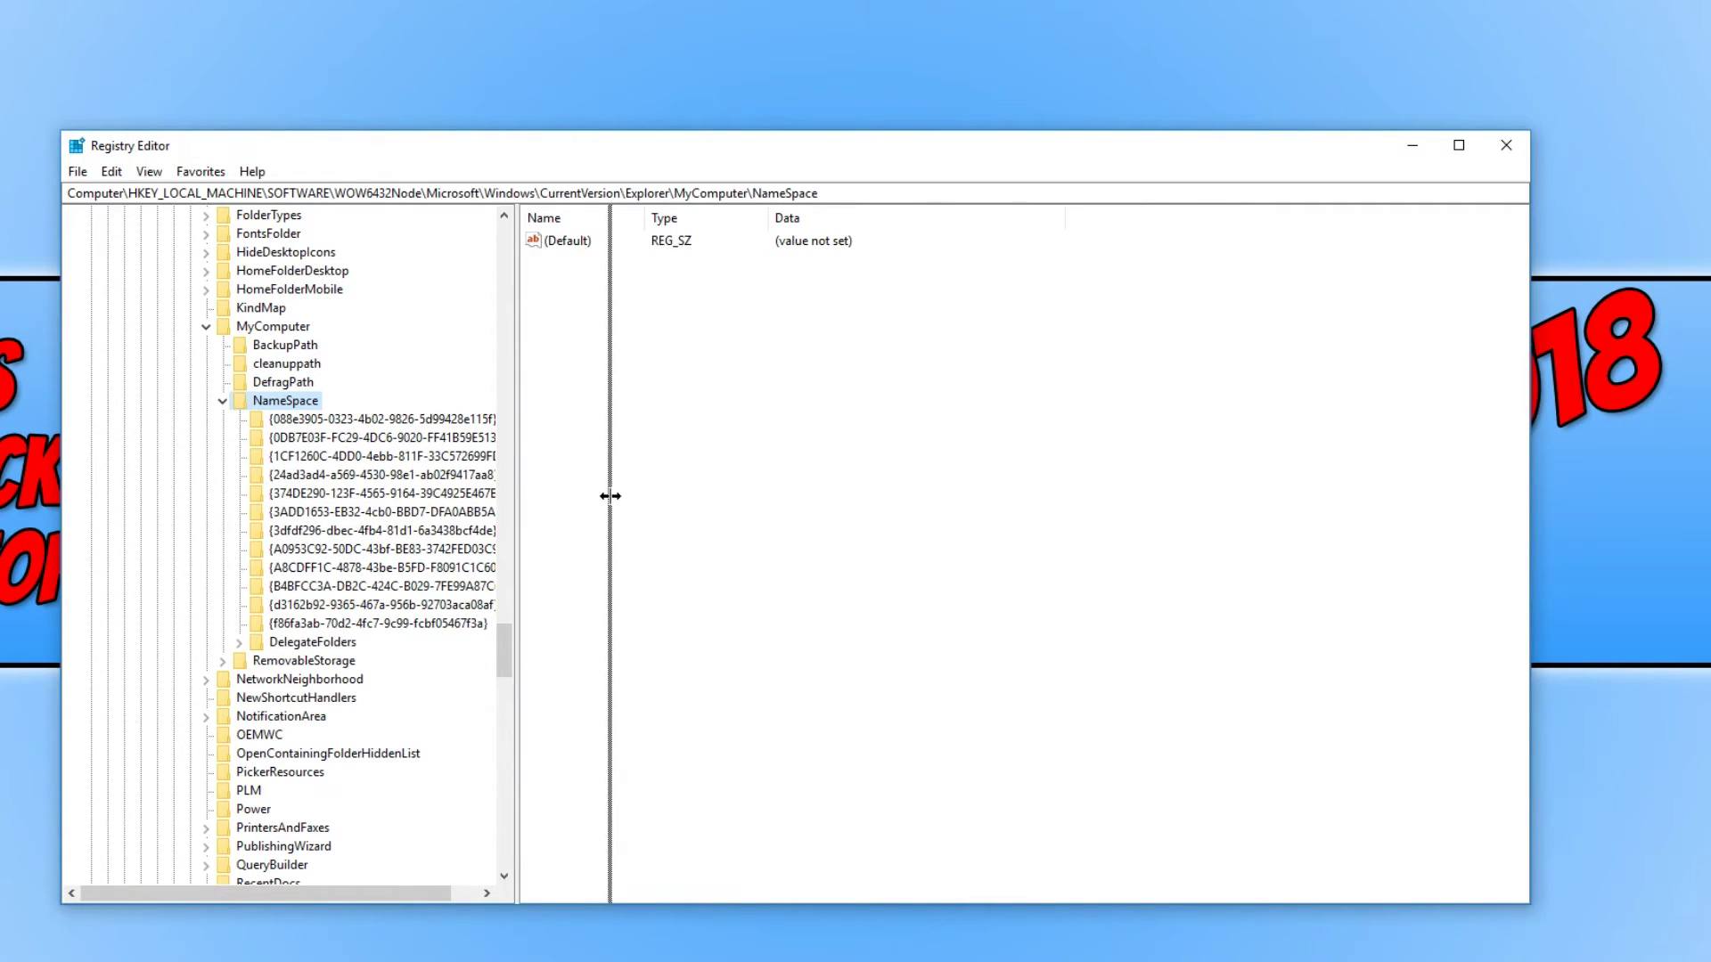
{"action": "left_click_drag", "start_coordinate": [619, 506], "coordinate": [619, 506]}
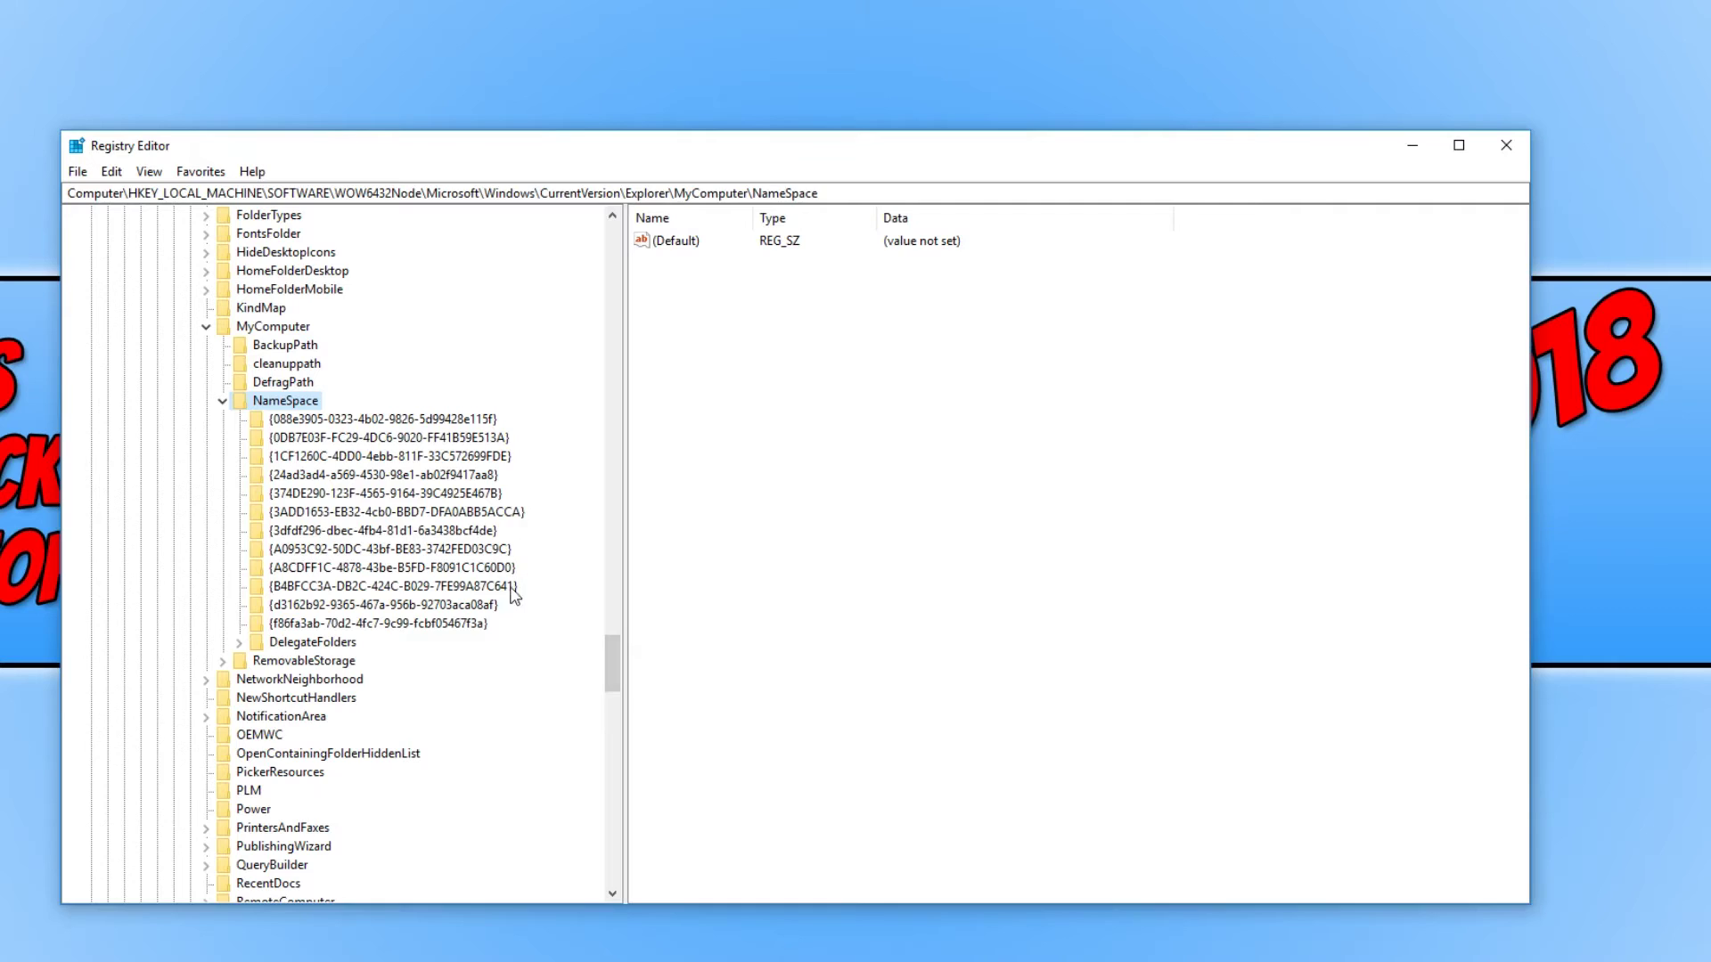
Step: Delete the WOW6432Node {0DB7E03F-FC29-4DC6-9020-FF41B59E513A} key and confirm with Yes
{"action": "left_click", "coordinate": [478, 442]}
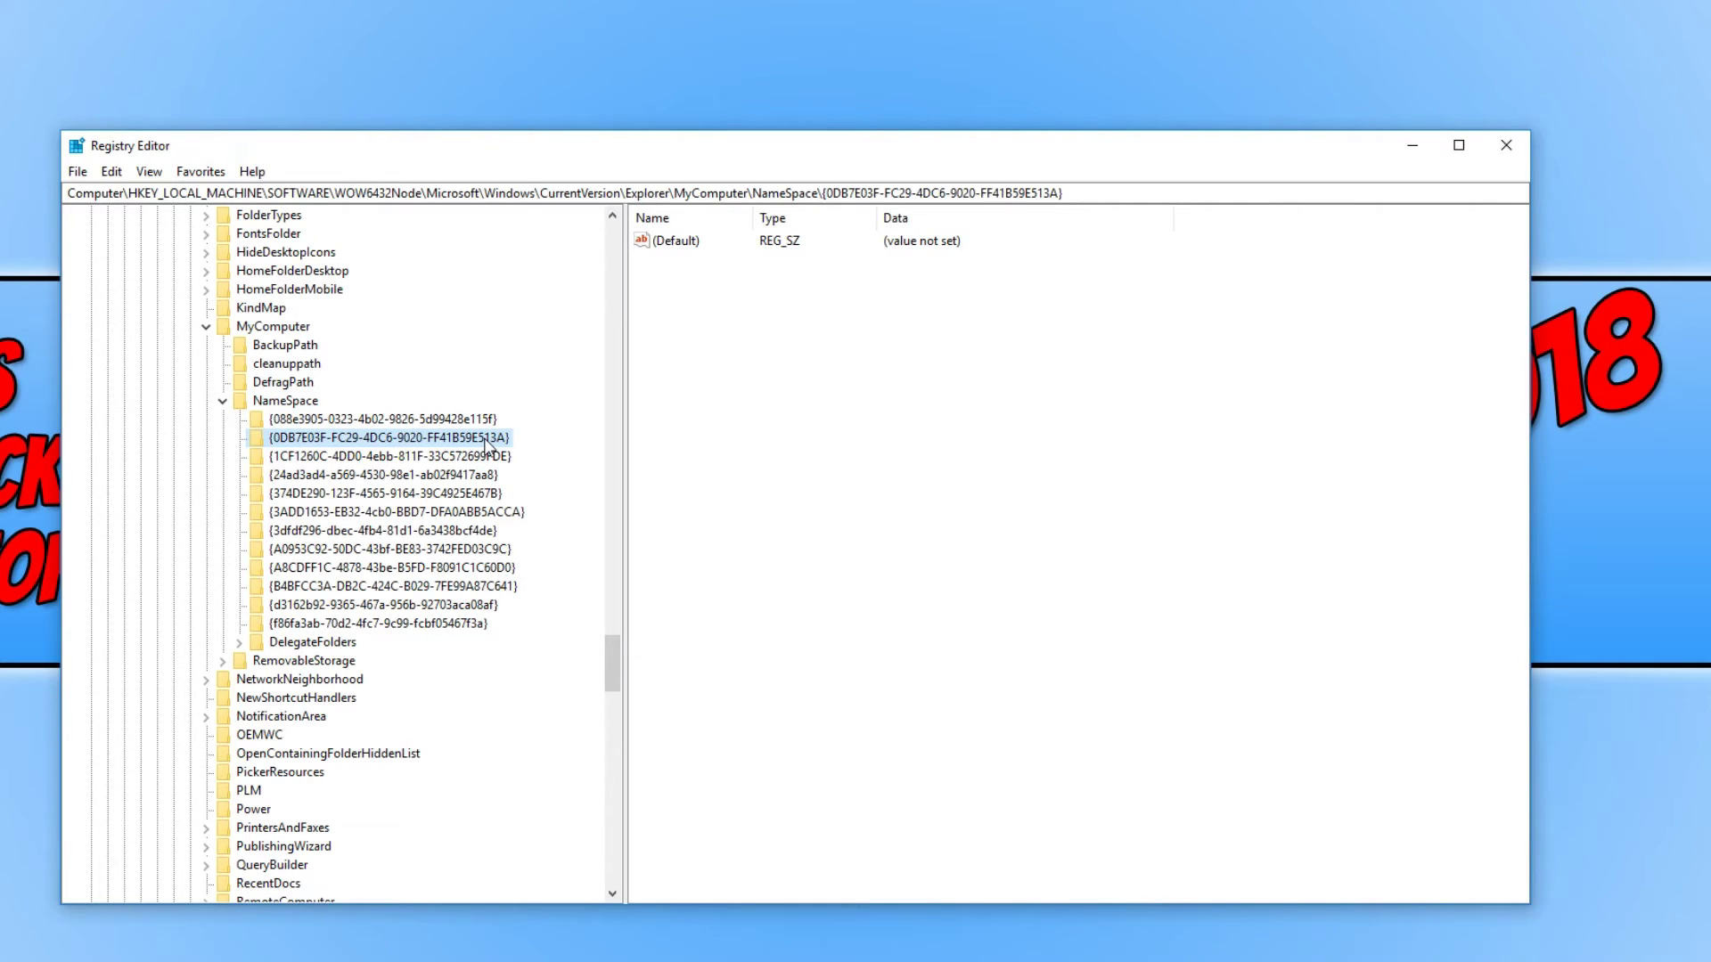
{"action": "right_click", "coordinate": [488, 446]}
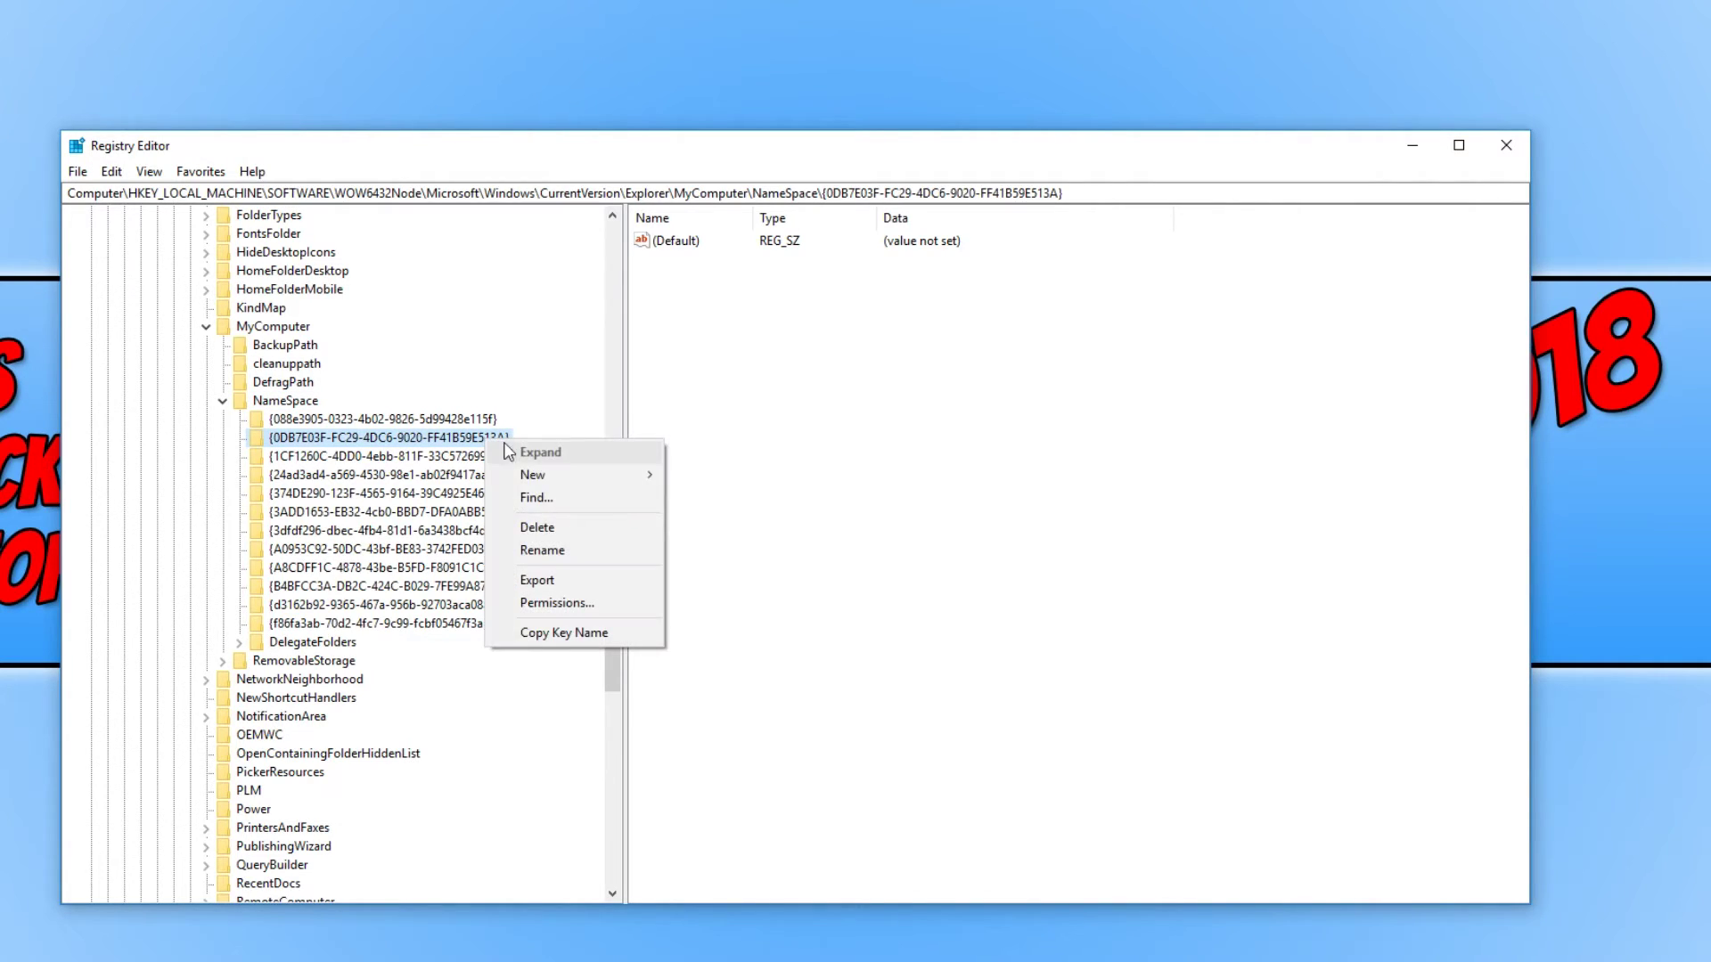
{"action": "left_click", "coordinate": [558, 534]}
{"action": "left_click", "coordinate": [966, 485]}
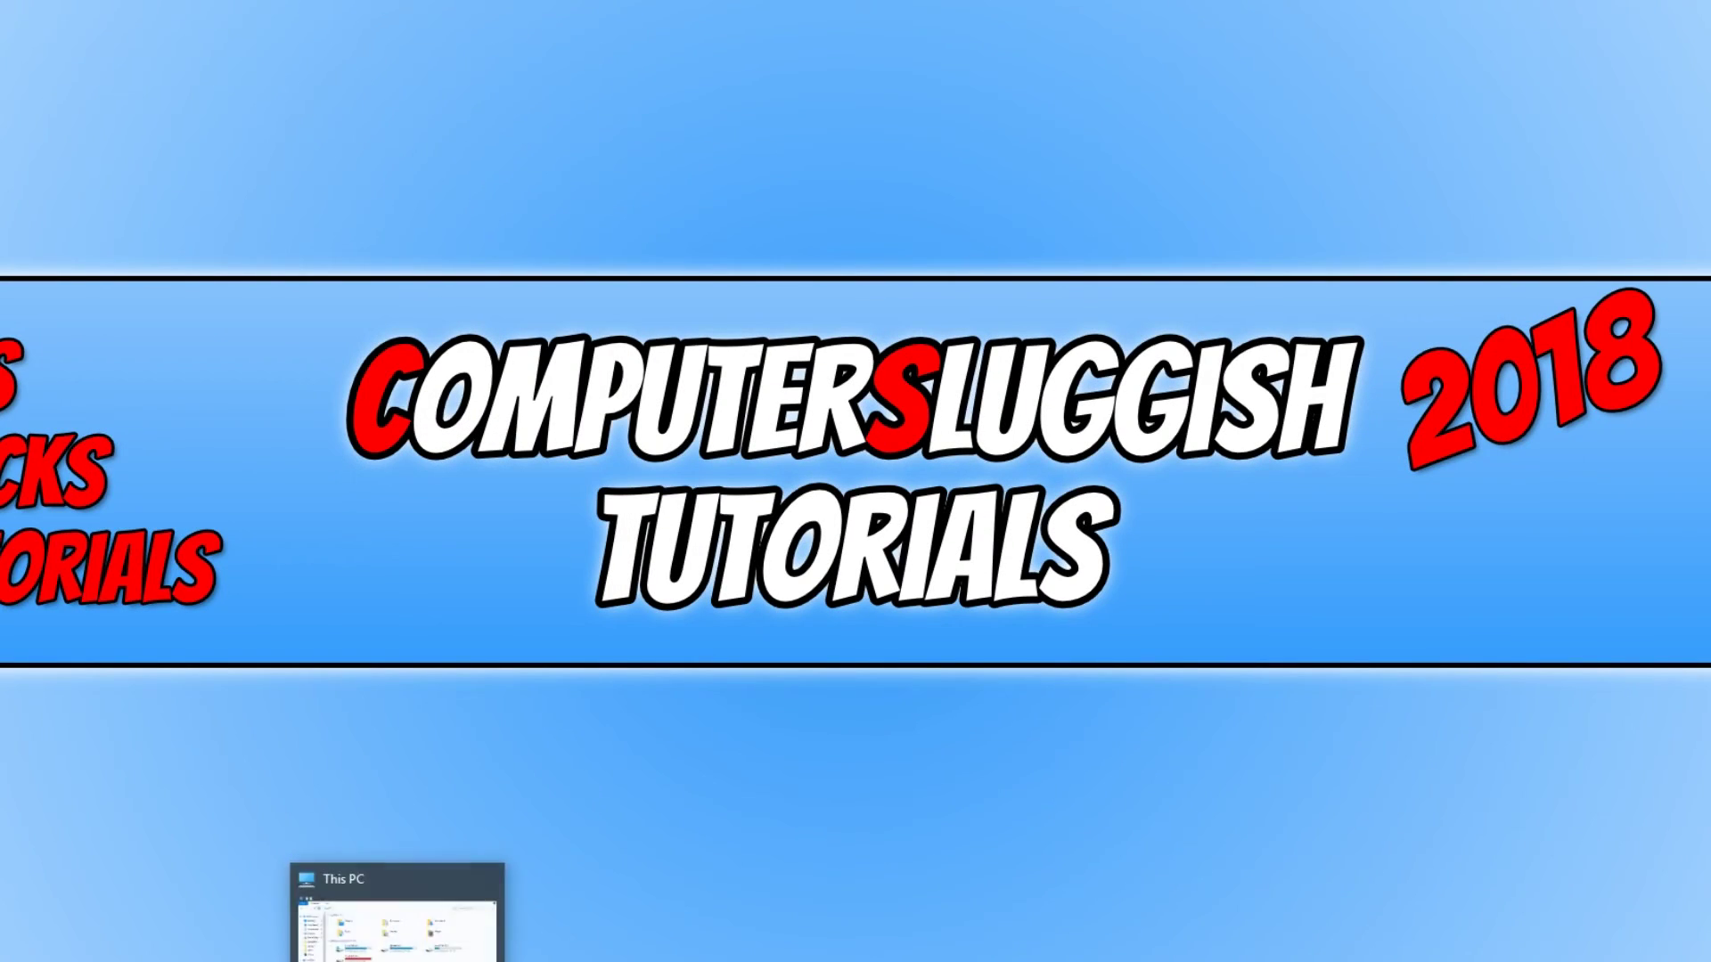
Step: Restore File Explorer on This PC to confirm 3D Objects is gone
{"action": "left_click", "coordinate": [528, 946]}
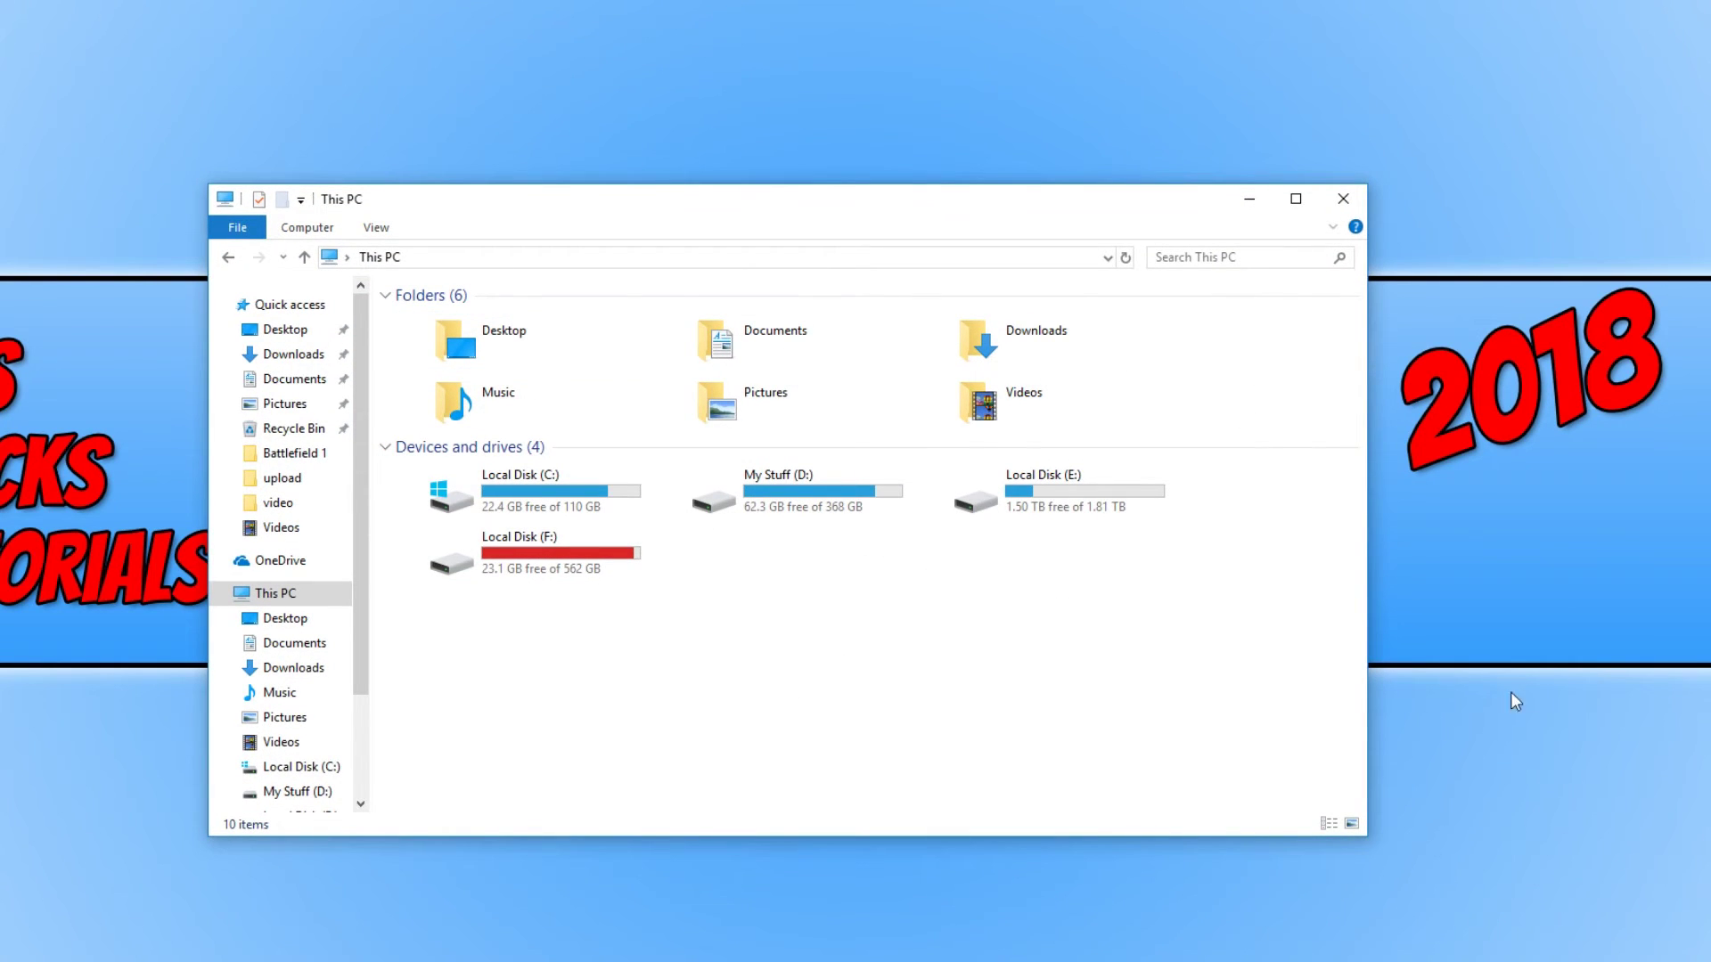